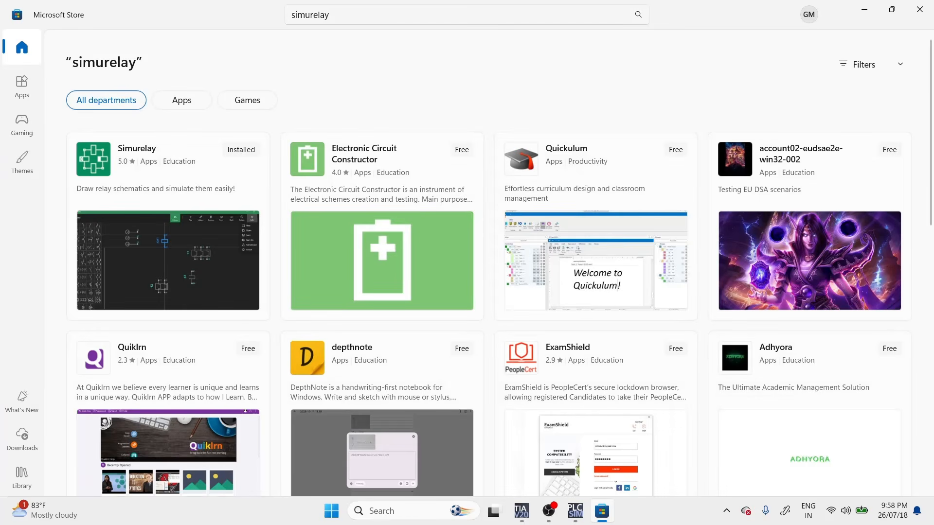
Launch Simurelay from its Microsoft Store page and maximize its window.
{"action": "left_click", "coordinate": [189, 169]}
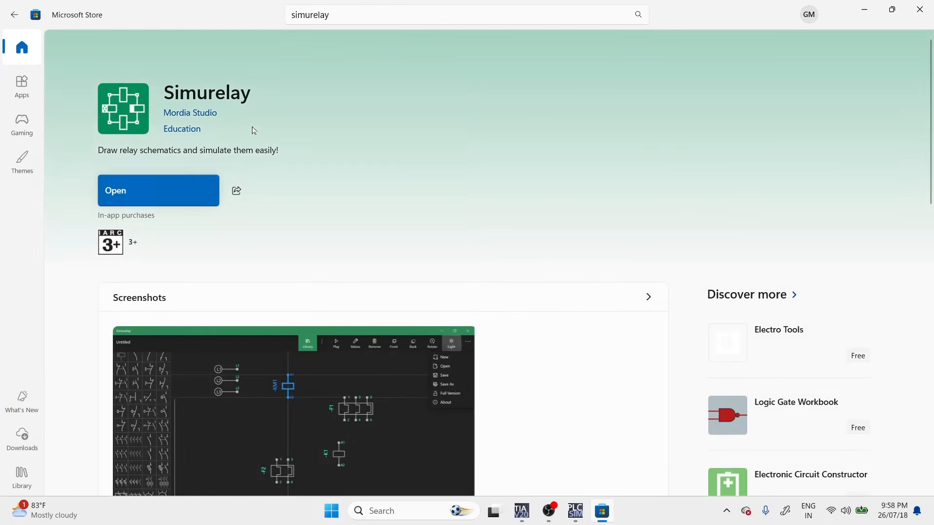
{"action": "left_click", "coordinate": [187, 189]}
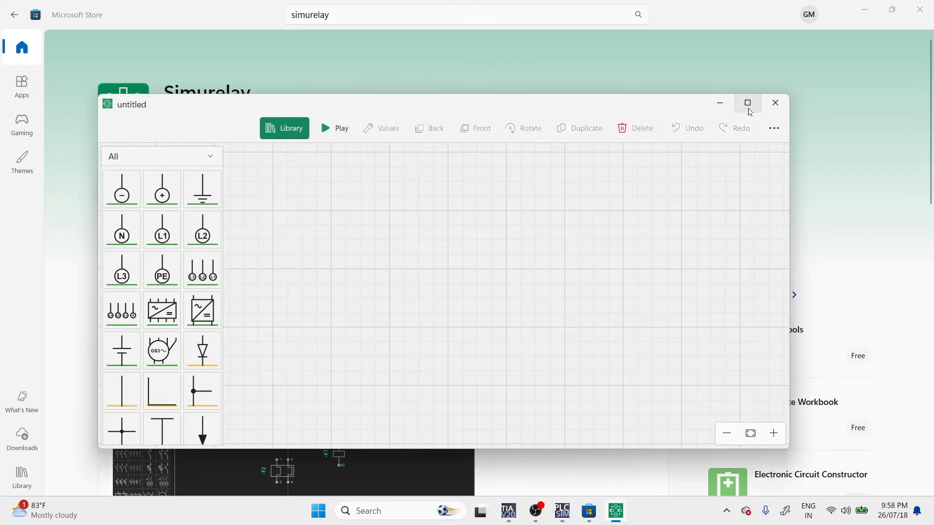
{"action": "left_click", "coordinate": [748, 101]}
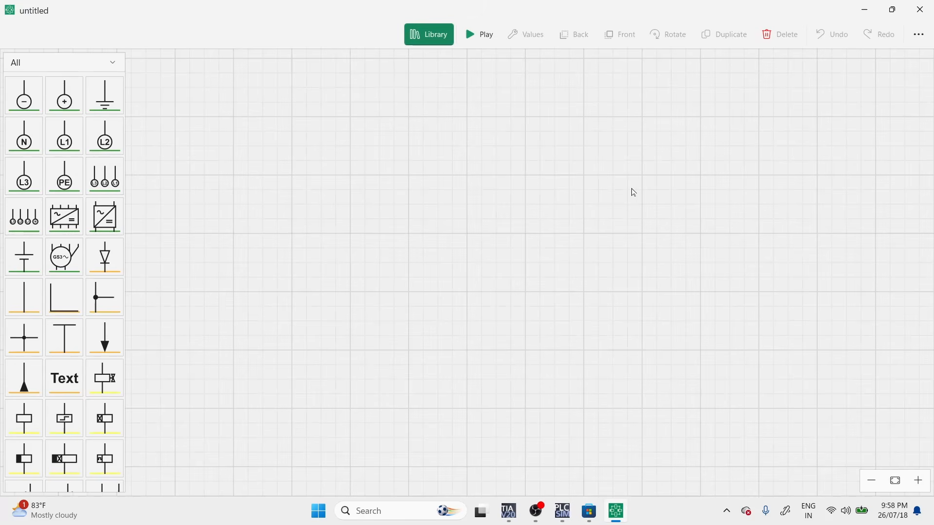
View the application's general and color settings, and return to the empty schematic.
{"action": "left_click", "coordinate": [913, 41]}
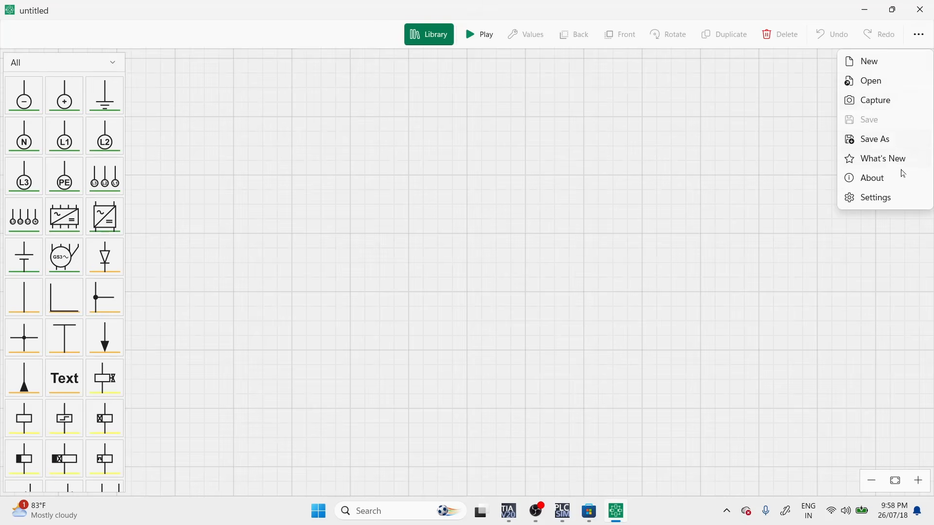
{"action": "left_click", "coordinate": [897, 198]}
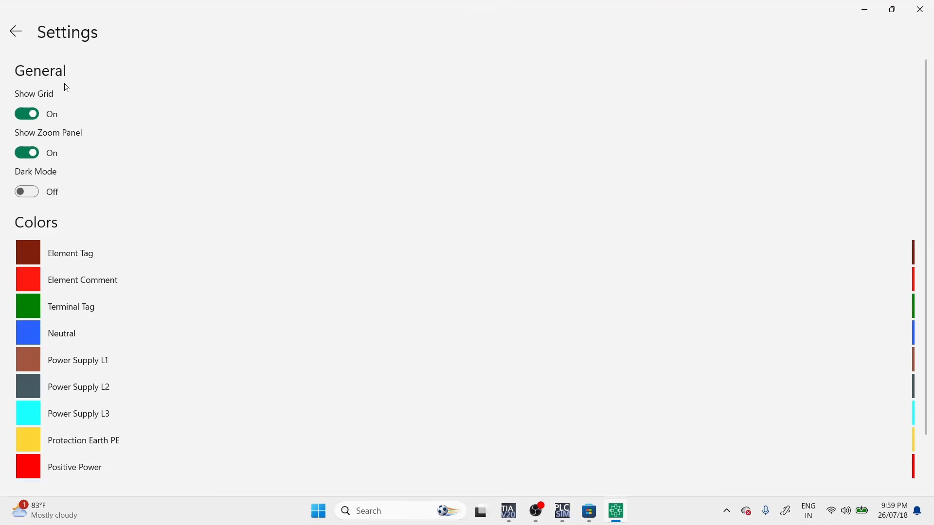
{"action": "left_click", "coordinate": [16, 32]}
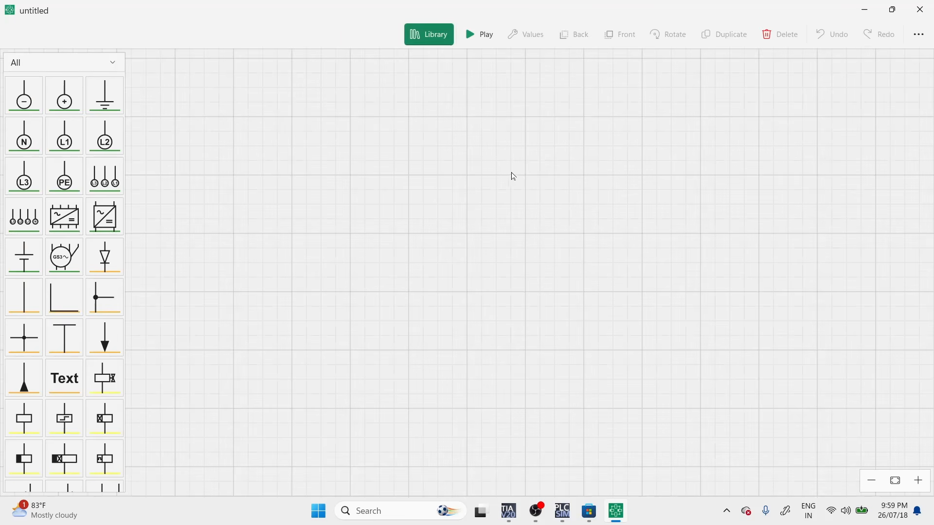
Browse the component library from power sources and coils through contacts, switches and protection devices to motors.
{"action": "scroll", "coordinate": [84, 134], "scroll_direction": "down", "scroll_amount": 20}
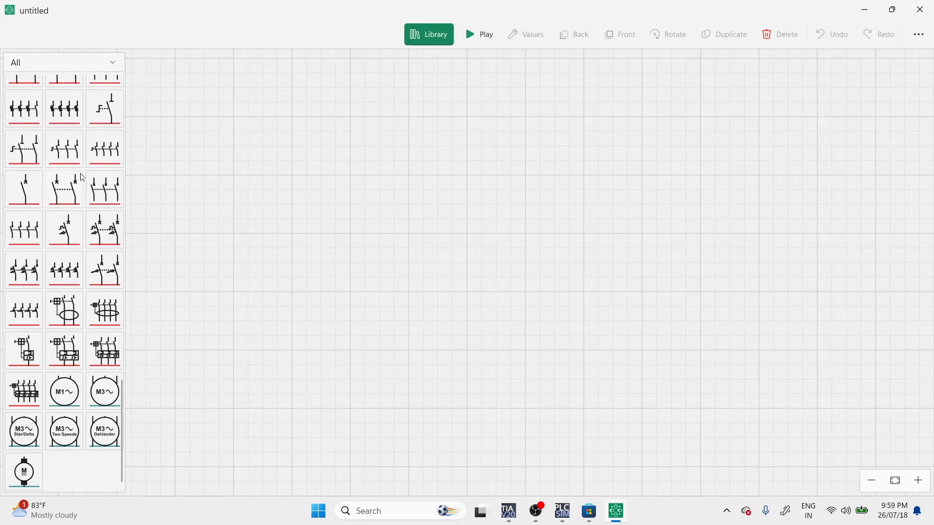
{"action": "scroll", "coordinate": [83, 178], "scroll_direction": "up", "scroll_amount": 1}
{"action": "scroll", "coordinate": [83, 178], "scroll_direction": "up", "scroll_amount": 15}
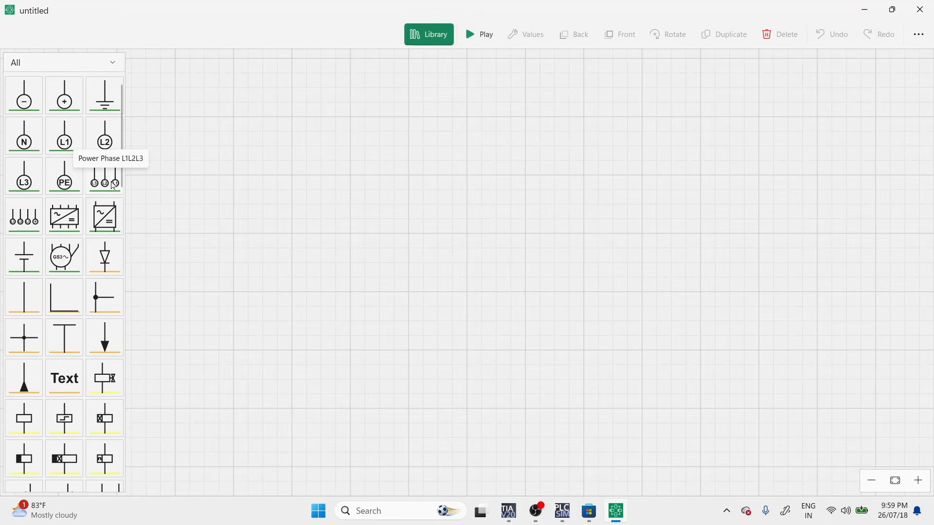
{"action": "scroll", "coordinate": [77, 237], "scroll_direction": "down", "scroll_amount": 4}
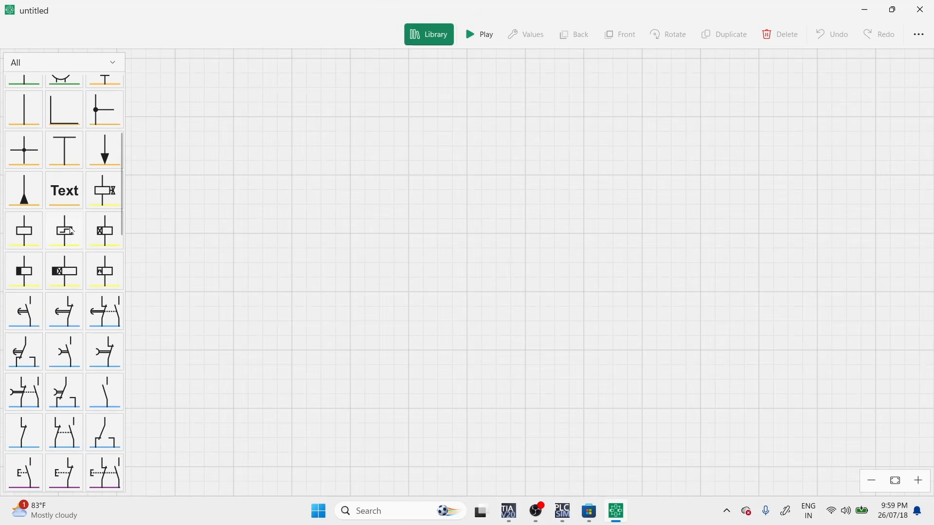
{"action": "scroll", "coordinate": [72, 232], "scroll_direction": "down", "scroll_amount": 15}
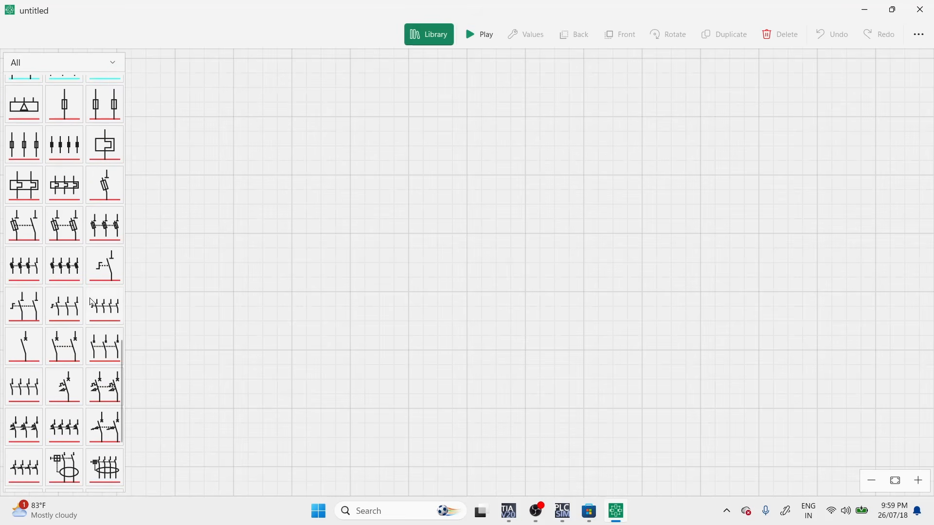
{"action": "scroll", "coordinate": [91, 302], "scroll_direction": "down", "scroll_amount": 10}
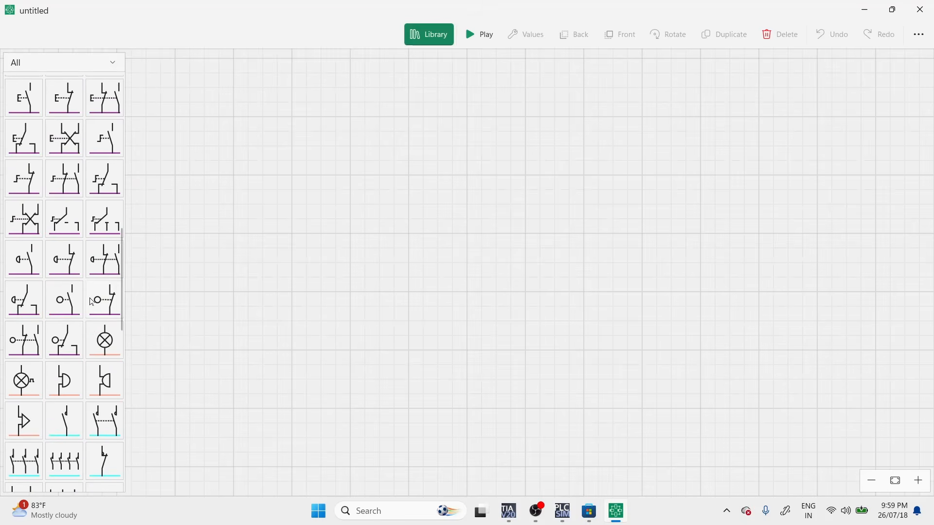
{"action": "scroll", "coordinate": [92, 297], "scroll_direction": "up", "scroll_amount": 2}
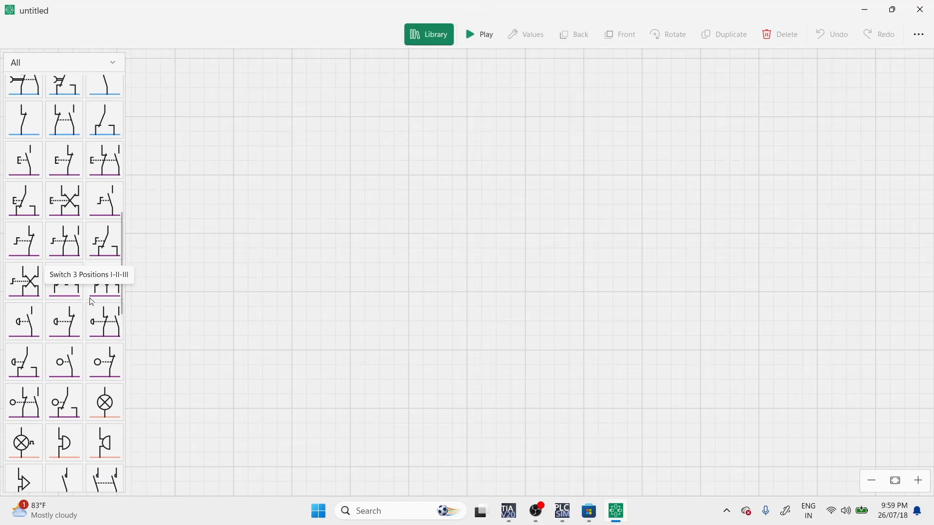
{"action": "scroll", "coordinate": [347, 227], "scroll_direction": "up", "scroll_amount": 3}
{"action": "scroll", "coordinate": [212, 226], "scroll_direction": "down", "scroll_amount": 3}
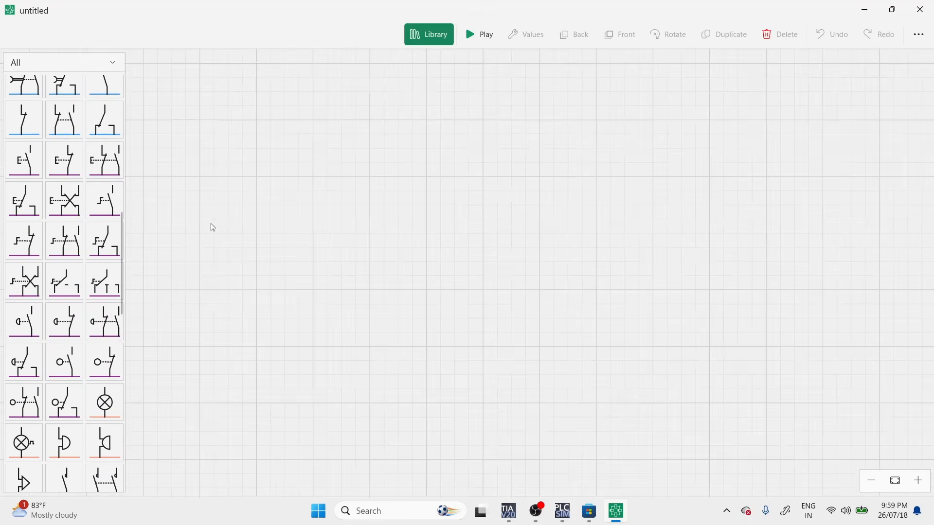
{"action": "scroll", "coordinate": [80, 174], "scroll_direction": "up", "scroll_amount": 1}
{"action": "scroll", "coordinate": [80, 175], "scroll_direction": "up", "scroll_amount": 10}
{"action": "scroll", "coordinate": [49, 121], "scroll_direction": "down", "scroll_amount": 6}
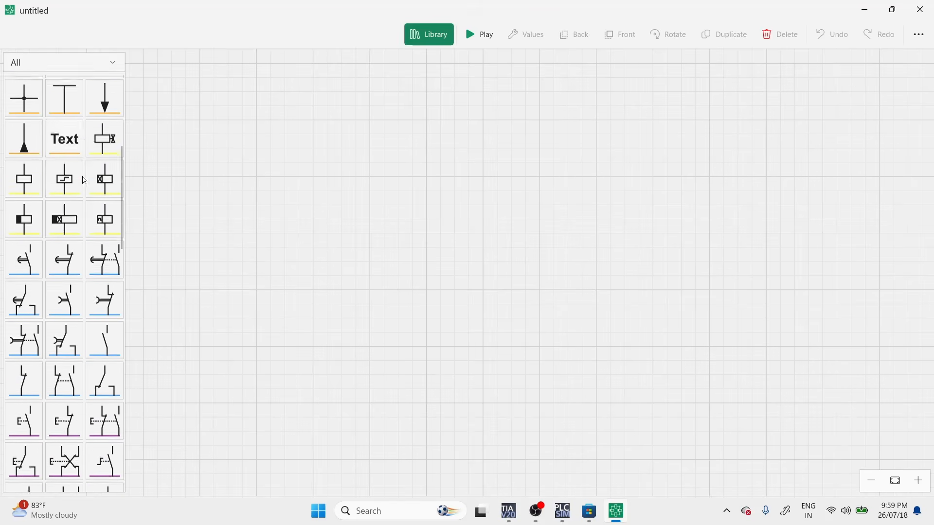
{"action": "scroll", "coordinate": [33, 171], "scroll_direction": "up", "scroll_amount": 3}
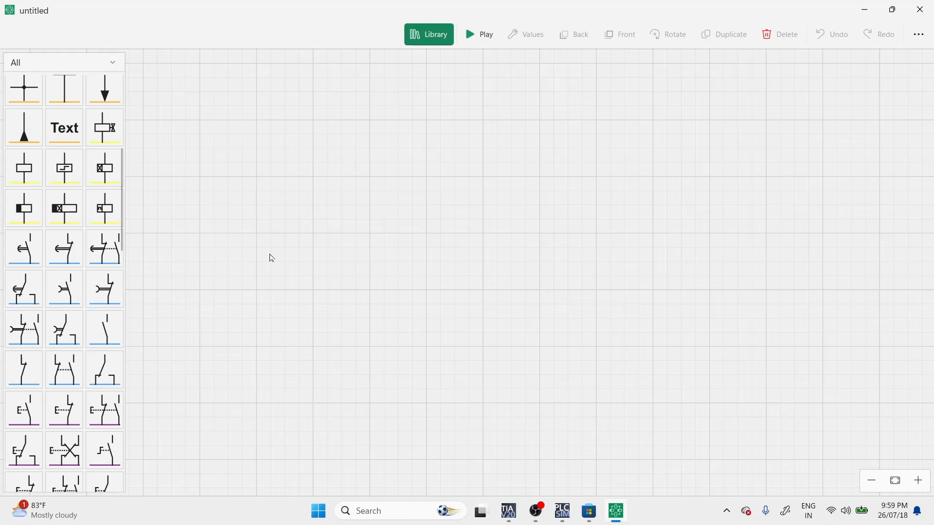
{"action": "left_click", "coordinate": [37, 257]}
{"action": "left_click", "coordinate": [525, 269]}
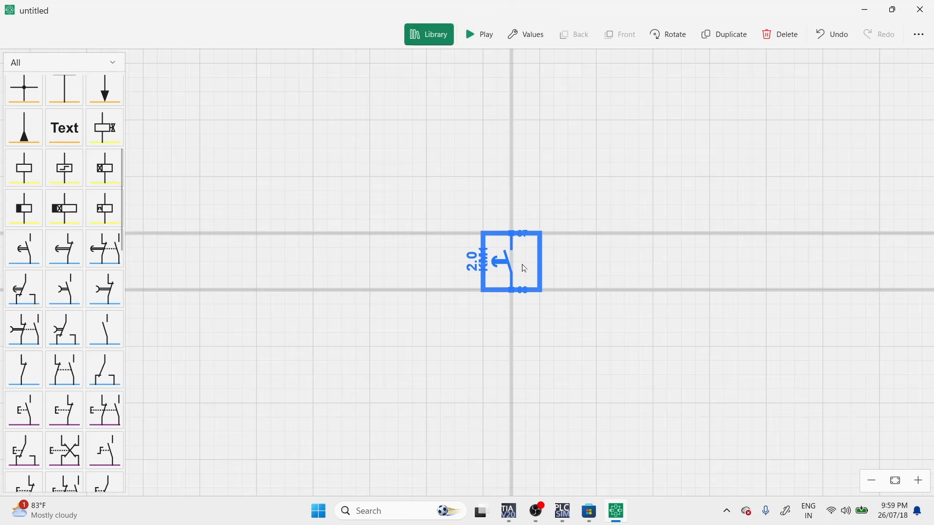
{"action": "left_click", "coordinate": [773, 36]}
Add a normally open push button to the schematic, move it up and rotate it to horizontal.
{"action": "scroll", "coordinate": [44, 227], "scroll_direction": "down", "scroll_amount": 5}
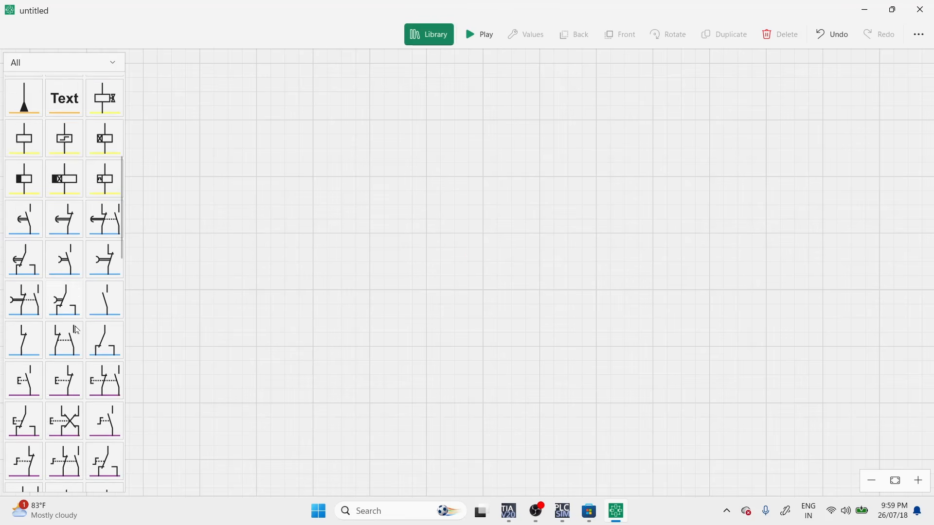
{"action": "left_click", "coordinate": [39, 224]}
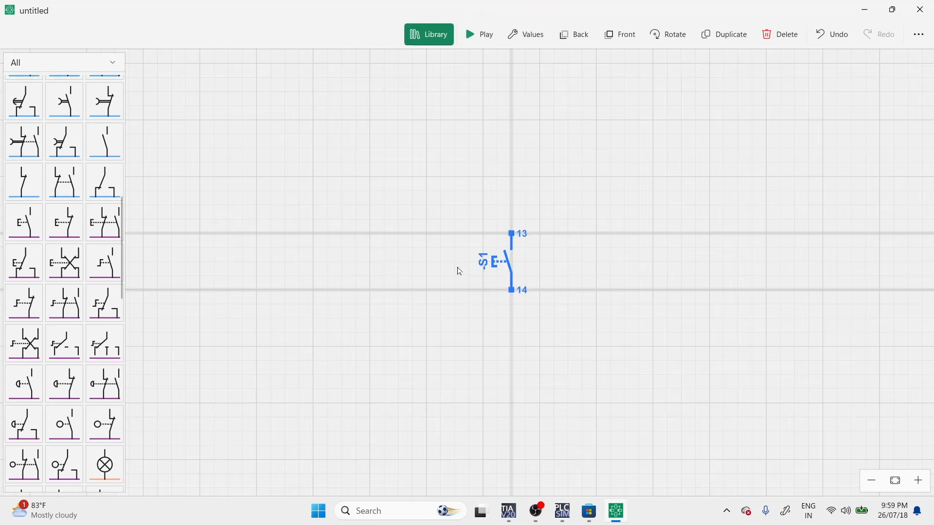
{"action": "left_click_drag", "start_coordinate": [509, 262], "coordinate": [453, 221]}
{"action": "left_click", "coordinate": [662, 43]}
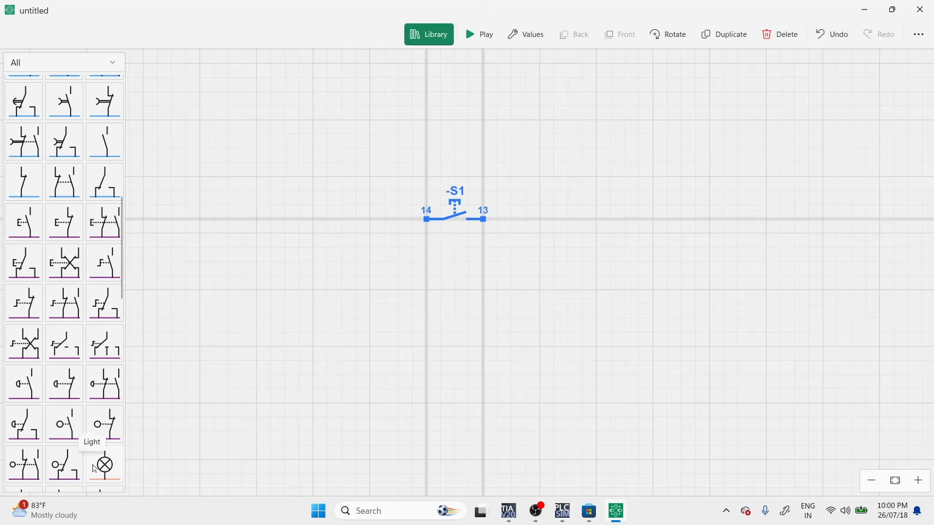
Add a light to the right of the push button, level with it, and rotate it to horizontal.
{"action": "scroll", "coordinate": [82, 405], "scroll_direction": "down", "scroll_amount": 5}
{"action": "left_click", "coordinate": [105, 278]}
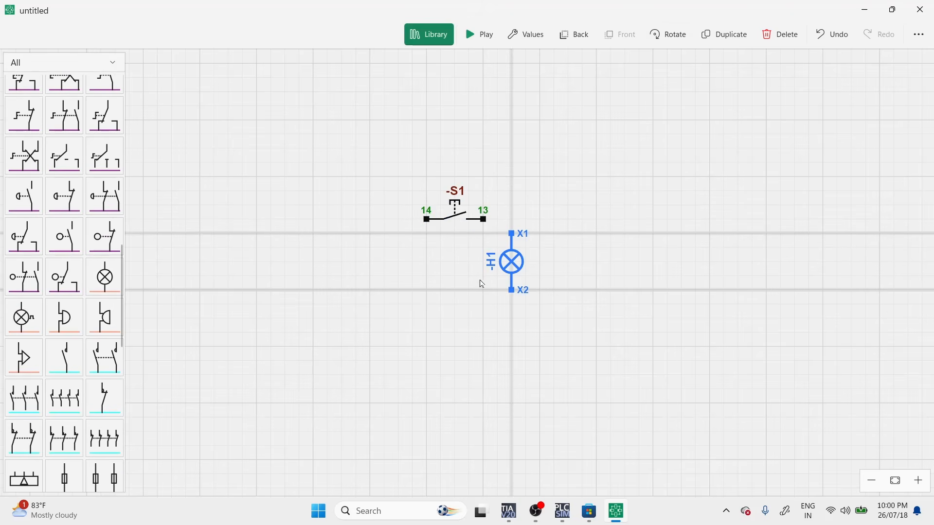
{"action": "left_click_drag", "start_coordinate": [521, 265], "coordinate": [547, 225]}
{"action": "left_click", "coordinate": [666, 41]}
Space the push button away from the light and wire its terminal 13 to the light's terminal X2.
{"action": "left_click", "coordinate": [448, 219]}
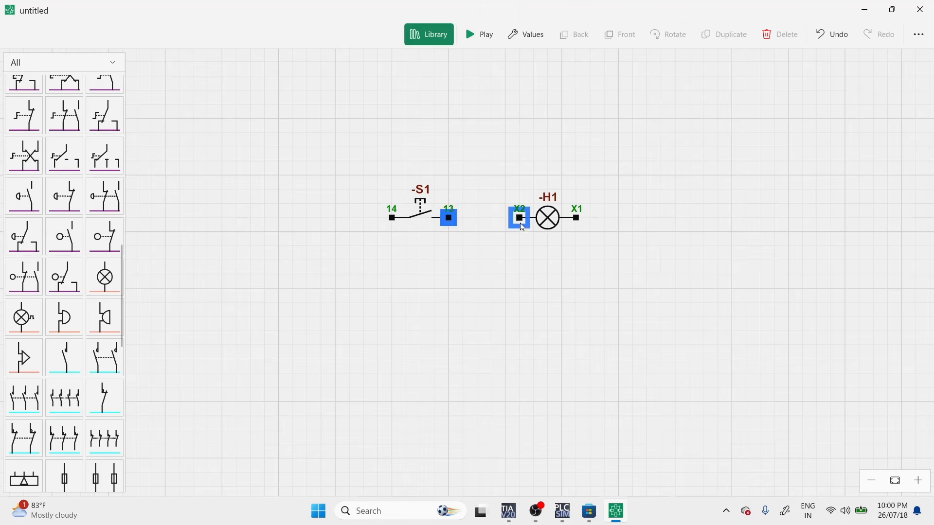
{"action": "left_click", "coordinate": [523, 227]}
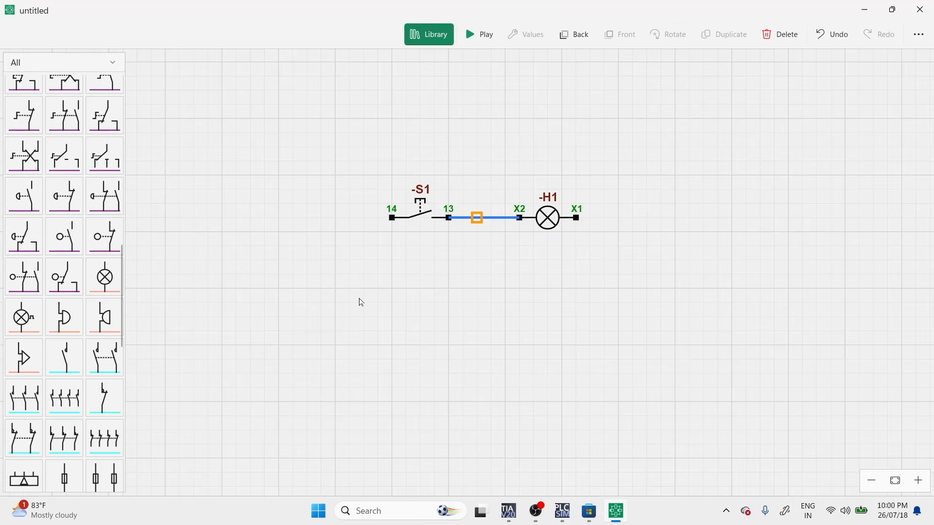
{"action": "left_click", "coordinate": [435, 319]}
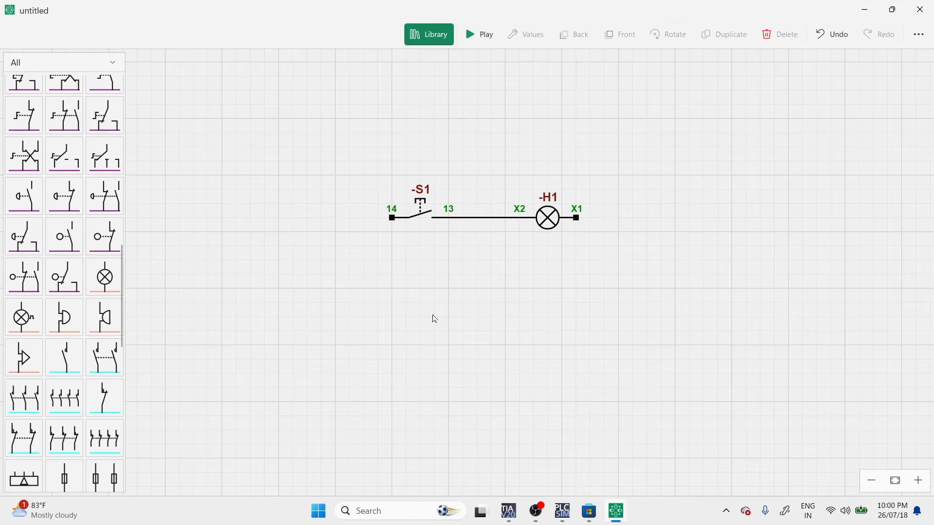
Add an L1 phase source and a neutral N source side by side below the push button.
{"action": "scroll", "coordinate": [109, 346], "scroll_direction": "up", "scroll_amount": 10}
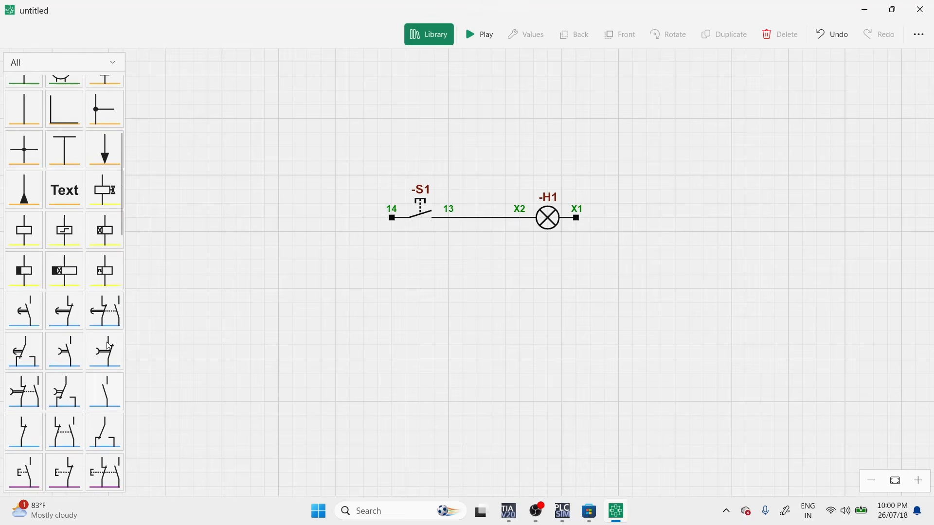
{"action": "scroll", "coordinate": [109, 346], "scroll_direction": "up", "scroll_amount": 1}
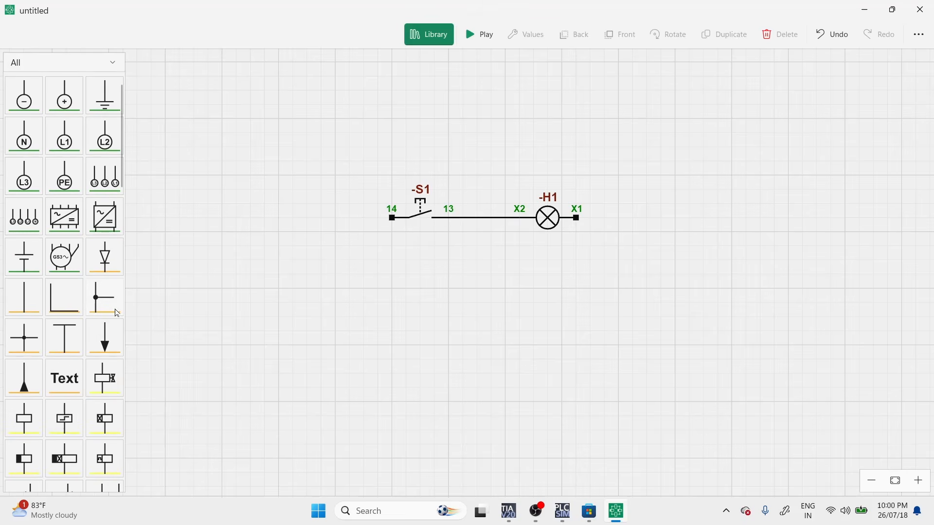
{"action": "left_click", "coordinate": [78, 147]}
{"action": "left_click_drag", "start_coordinate": [519, 279], "coordinate": [364, 321]}
{"action": "left_click", "coordinate": [16, 145]}
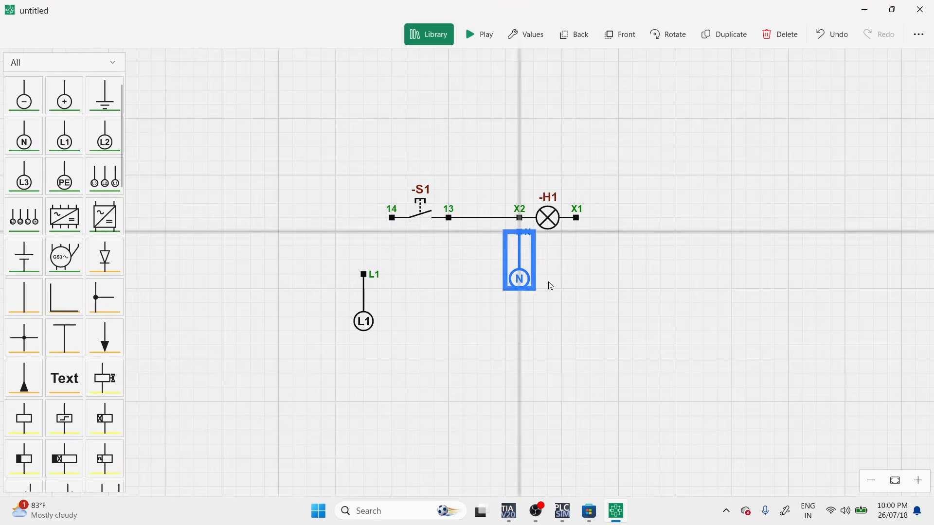
{"action": "left_click_drag", "start_coordinate": [538, 291], "coordinate": [424, 351]}
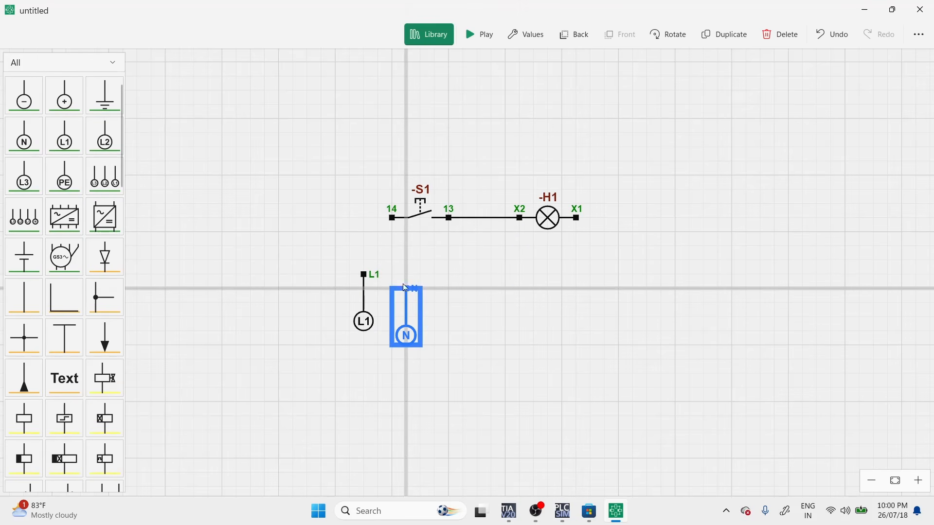
Wire push button terminal 14 to L1 and light terminal X1 to N, with both sources aligned below.
{"action": "mouse_move", "coordinate": [392, 218]}
{"action": "left_mouse_down"}
{"action": "mouse_move", "coordinate": [364, 275]}
{"action": "mouse_move", "coordinate": [362, 301]}
{"action": "mouse_move", "coordinate": [413, 303]}
{"action": "left_mouse_up"}
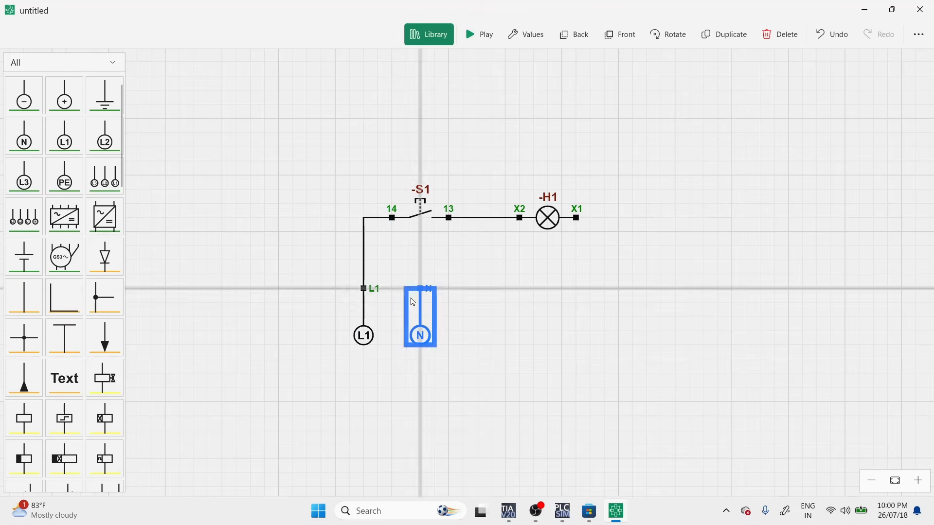
{"action": "left_click", "coordinate": [474, 299]}
{"action": "left_click_drag", "start_coordinate": [577, 218], "coordinate": [421, 289]}
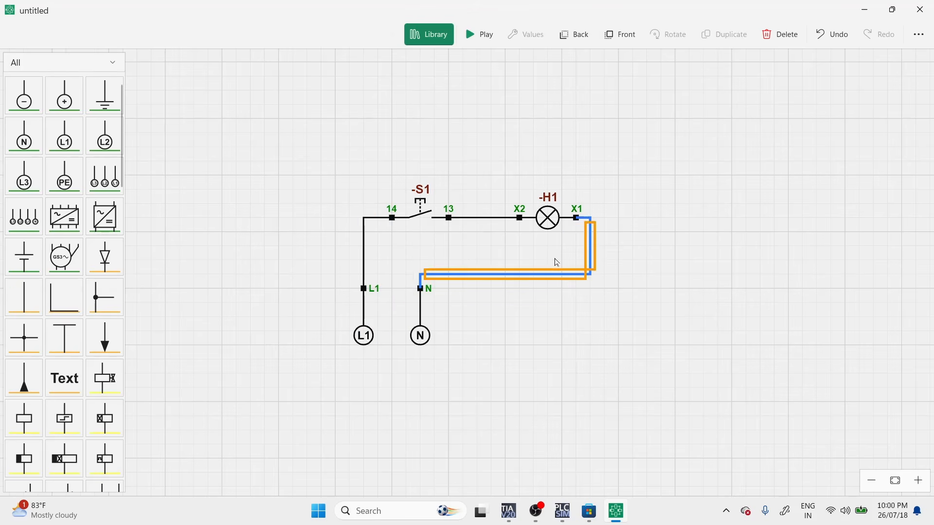
{"action": "left_click", "coordinate": [549, 321]}
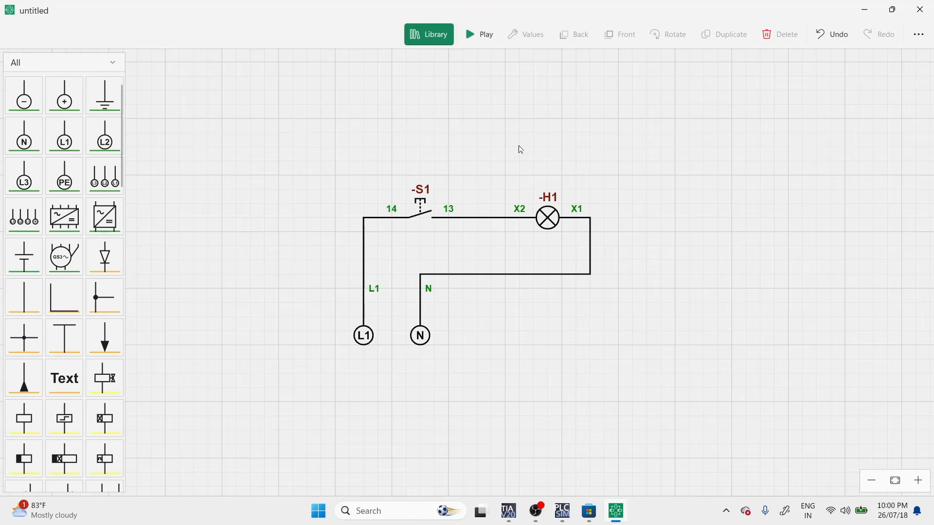
Run the simulation, operate push button S1 to test light H1, and stop the simulation.
{"action": "left_click", "coordinate": [488, 42]}
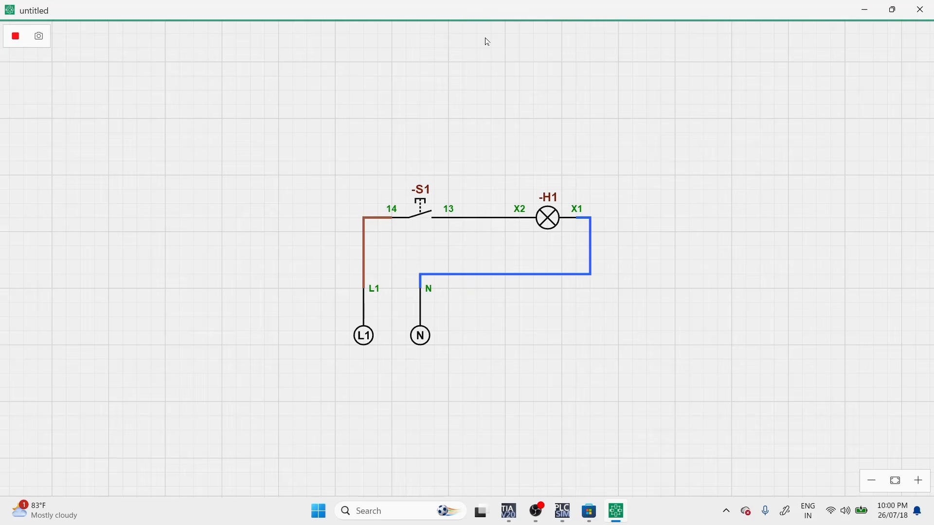
{"action": "left_click", "coordinate": [445, 200]}
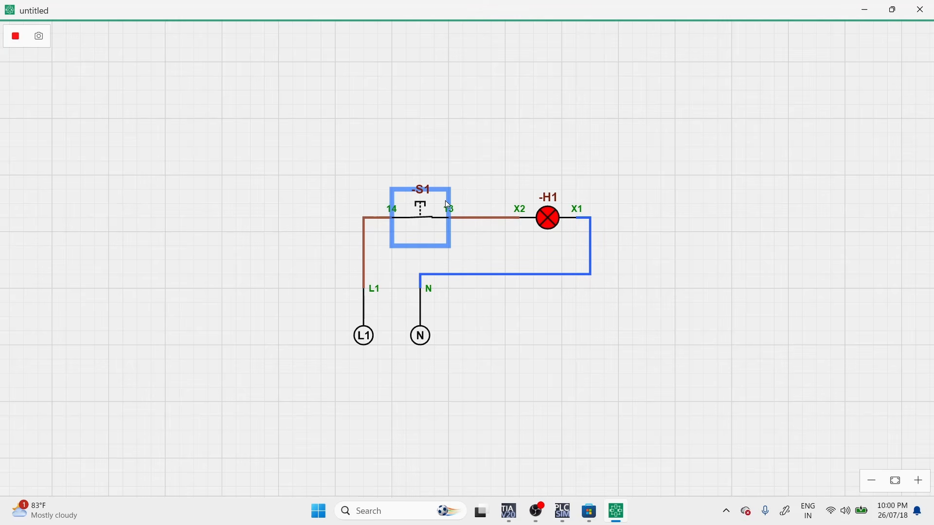
{"action": "left_click", "coordinate": [445, 202]}
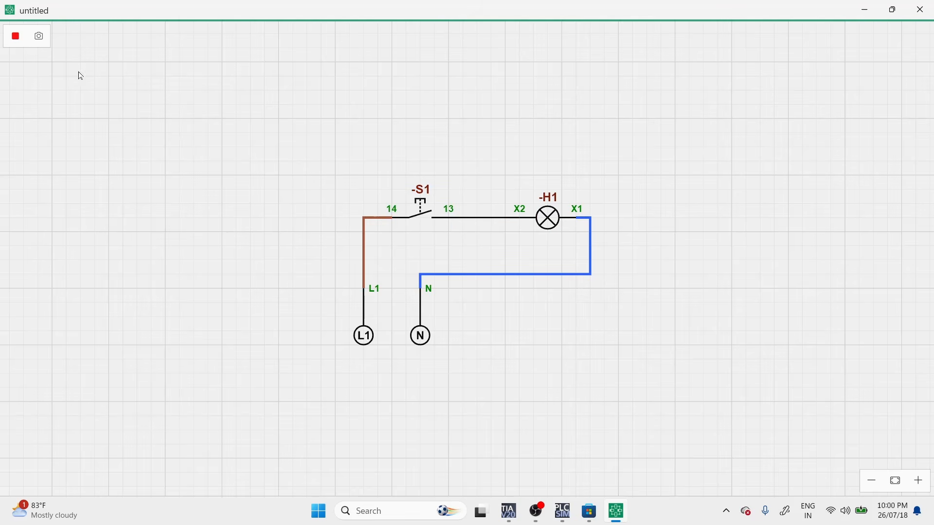
{"action": "left_click", "coordinate": [24, 44]}
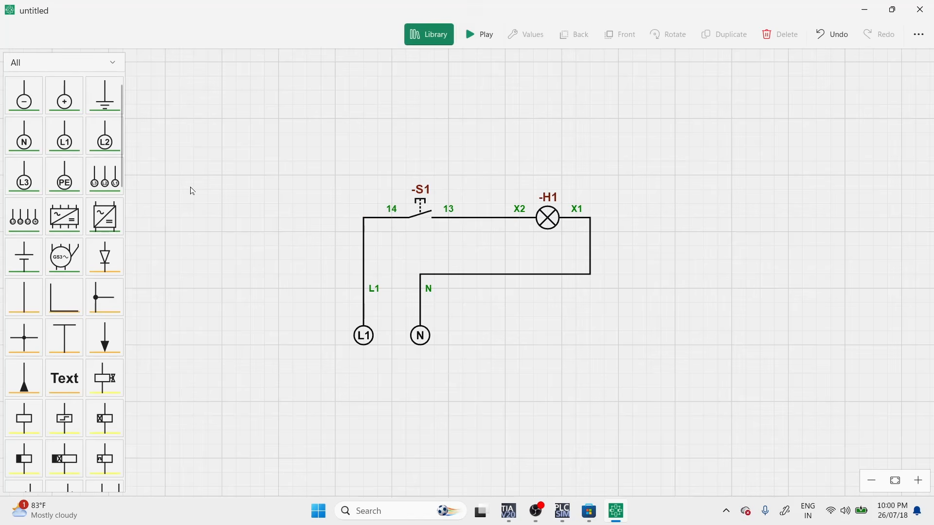
{"action": "scroll", "coordinate": [233, 192], "scroll_direction": "down", "scroll_amount": 3}
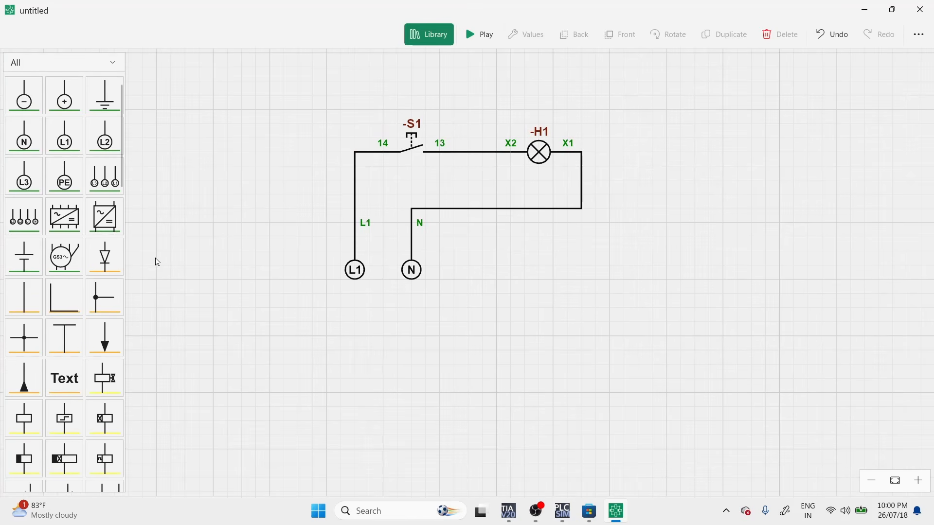
Add relay coil K1 below the light circuit, one K1 changeover contact beside it, and a second one farther up to the right.
{"action": "scroll", "coordinate": [238, 356], "scroll_direction": "down", "scroll_amount": 4}
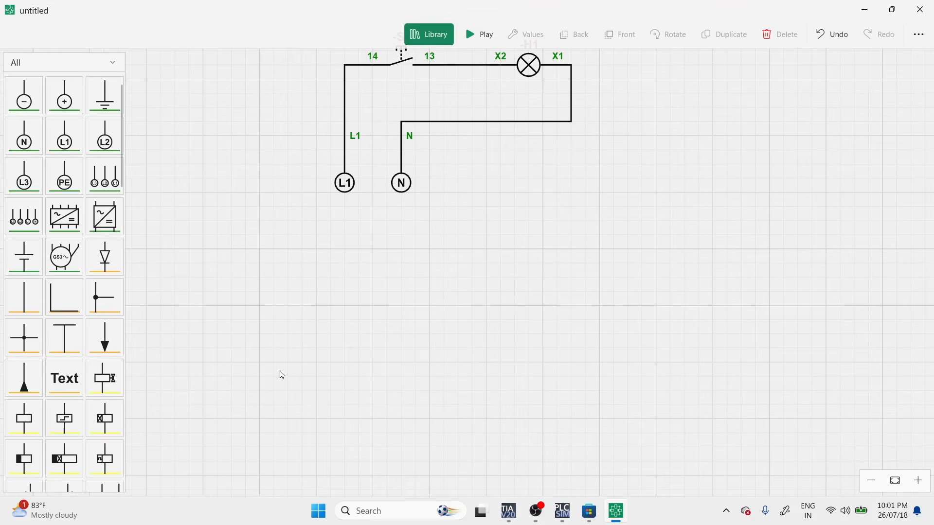
{"action": "left_click_drag", "start_coordinate": [22, 427], "coordinate": [517, 361]}
{"action": "scroll", "coordinate": [117, 377], "scroll_direction": "down", "scroll_amount": 5}
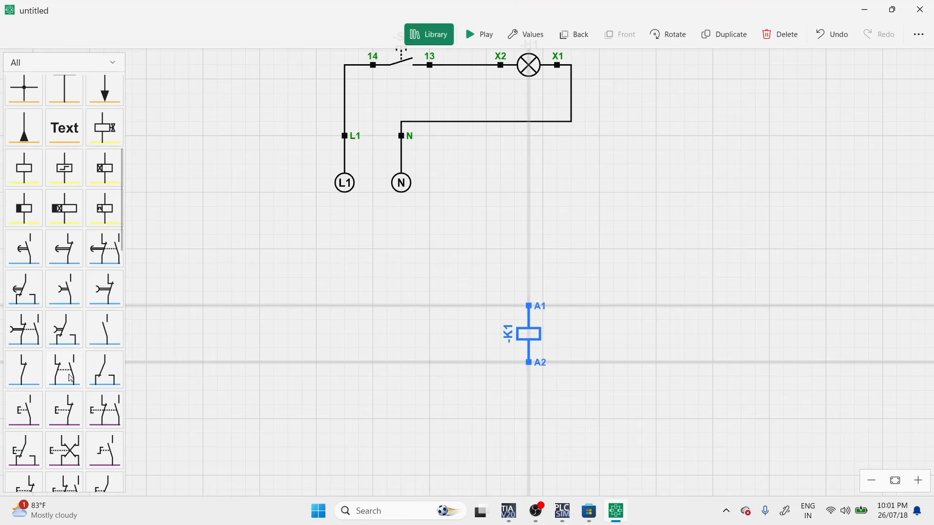
{"action": "left_click_drag", "start_coordinate": [114, 378], "coordinate": [749, 190]}
{"action": "left_click", "coordinate": [728, 308]}
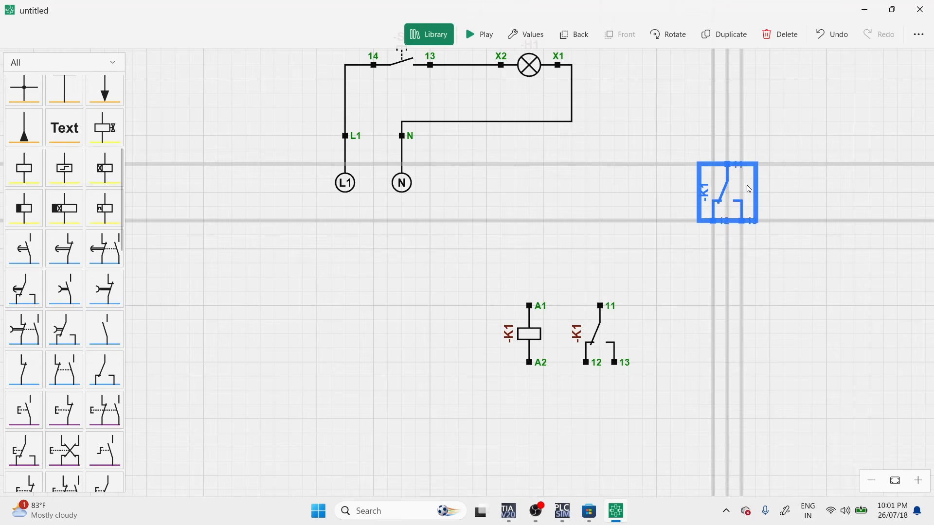
{"action": "left_click_drag", "start_coordinate": [711, 297], "coordinate": [632, 303]}
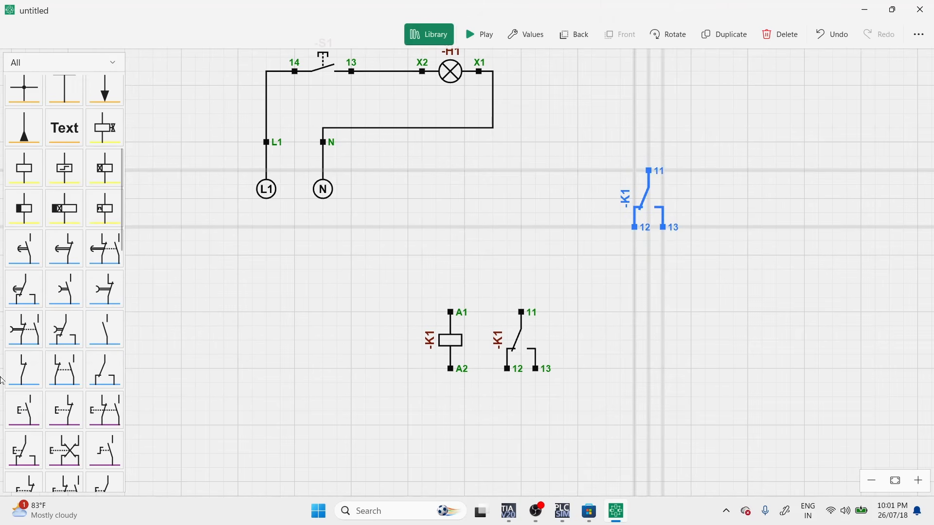
Add a normally open push button, S2, above and to the left of relay coil K1.
{"action": "scroll", "coordinate": [60, 345], "scroll_direction": "down", "scroll_amount": 1}
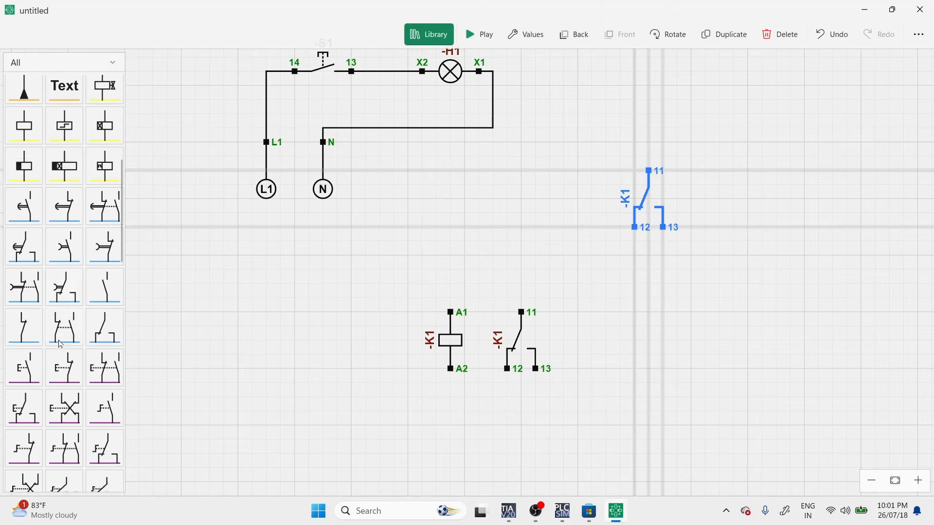
{"action": "scroll", "coordinate": [61, 345], "scroll_direction": "down", "scroll_amount": 2}
{"action": "left_click", "coordinate": [23, 286]}
{"action": "left_click_drag", "start_coordinate": [515, 267], "coordinate": [360, 282]}
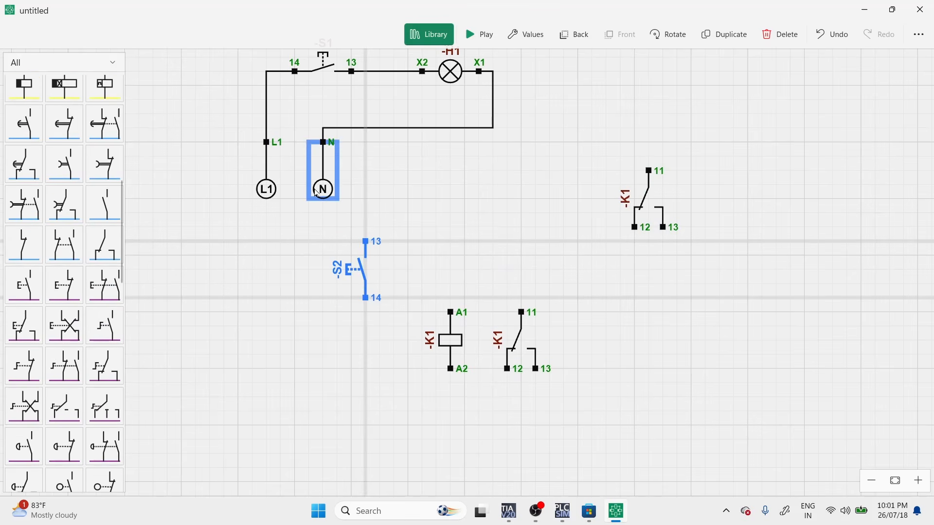
Wire terminal 13 of push button S2 to the L1 source and move the source farther left, away from N.
{"action": "left_click_drag", "start_coordinate": [266, 142], "coordinate": [369, 309]}
{"action": "left_click", "coordinate": [325, 129]}
{"action": "left_click_drag", "start_coordinate": [325, 129], "coordinate": [321, 249]}
{"action": "left_click_drag", "start_coordinate": [265, 189], "coordinate": [188, 199]}
{"action": "mouse_move", "coordinate": [208, 203]}
{"action": "left_mouse_down"}
{"action": "mouse_move", "coordinate": [174, 212]}
{"action": "mouse_move", "coordinate": [248, 212]}
{"action": "mouse_move", "coordinate": [199, 208]}
{"action": "left_mouse_up"}
{"action": "left_click", "coordinate": [209, 206]}
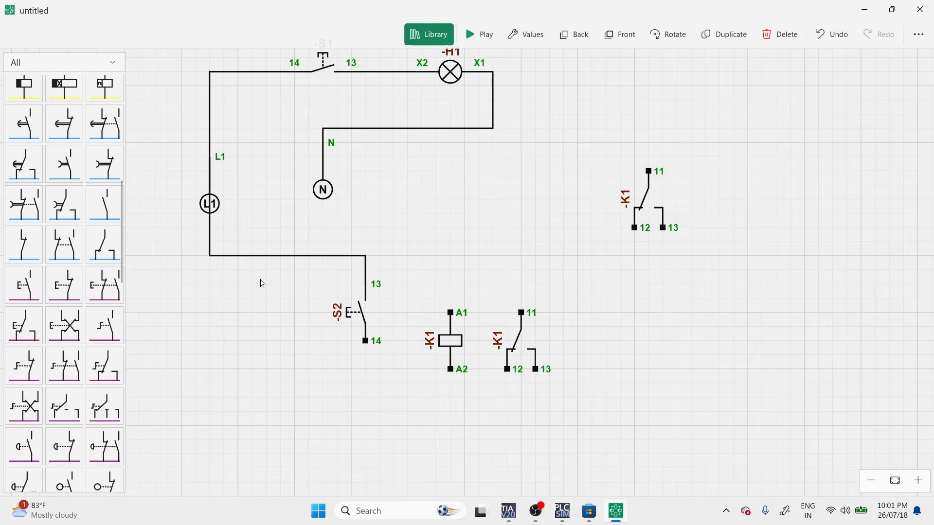
Wire S2 terminal 14 to coil terminal A1, then place coil K1 directly below S2 with its changeover contact alongside.
{"action": "left_click", "coordinate": [368, 344]}
{"action": "left_click", "coordinate": [450, 316]}
{"action": "left_click_drag", "start_coordinate": [447, 352], "coordinate": [366, 433]}
{"action": "left_click_drag", "start_coordinate": [536, 352], "coordinate": [442, 428]}
Move the N source to the circuit's lower right and wire coil K1 terminal A2 to the neutral line.
{"action": "left_click_drag", "start_coordinate": [316, 171], "coordinate": [628, 477]}
{"action": "left_click_drag", "start_coordinate": [365, 440], "coordinate": [621, 425]}
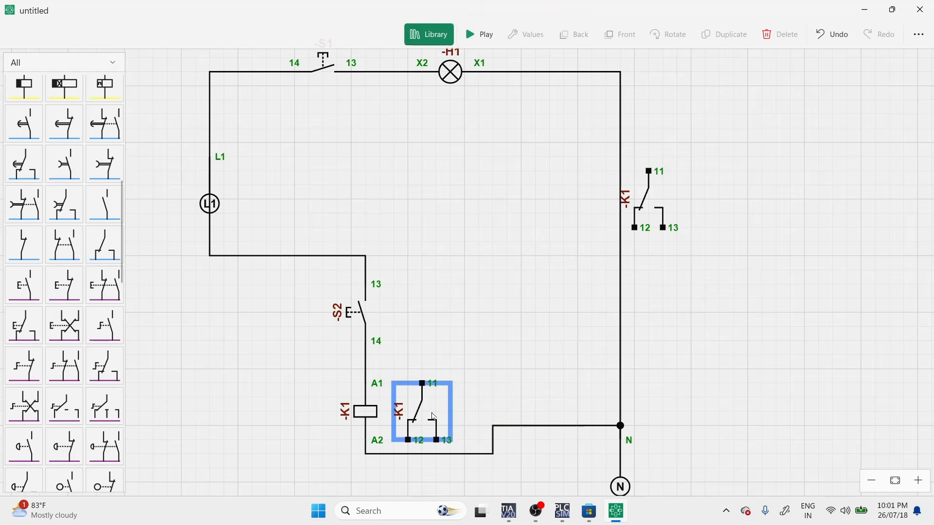
{"action": "mouse_move", "coordinate": [427, 413]}
{"action": "left_mouse_down"}
{"action": "mouse_move", "coordinate": [439, 395]}
{"action": "mouse_move", "coordinate": [427, 408]}
{"action": "left_mouse_up"}
{"action": "left_click", "coordinate": [697, 385]}
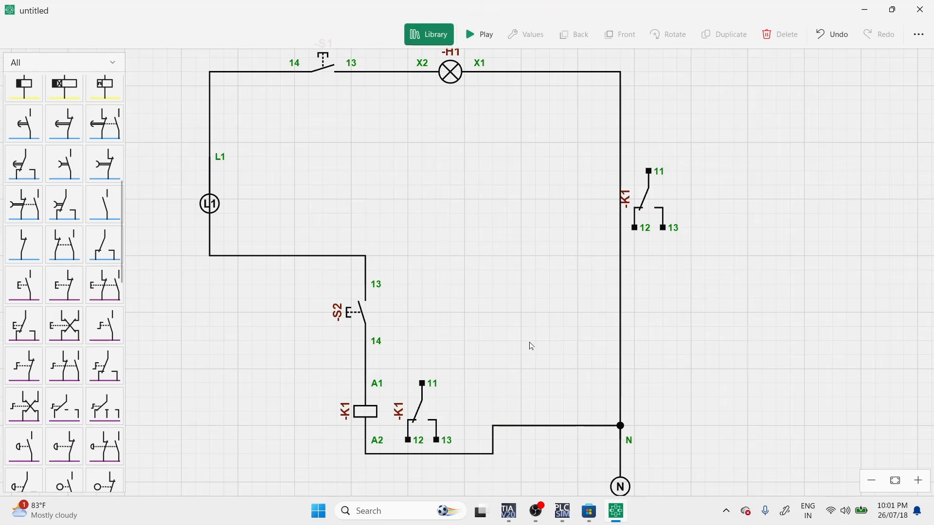
Run the simulation, operate push button S2 repeatedly to switch relay K1 and its contacts, and stop the simulation.
{"action": "scroll", "coordinate": [527, 321], "scroll_direction": "down", "scroll_amount": 1}
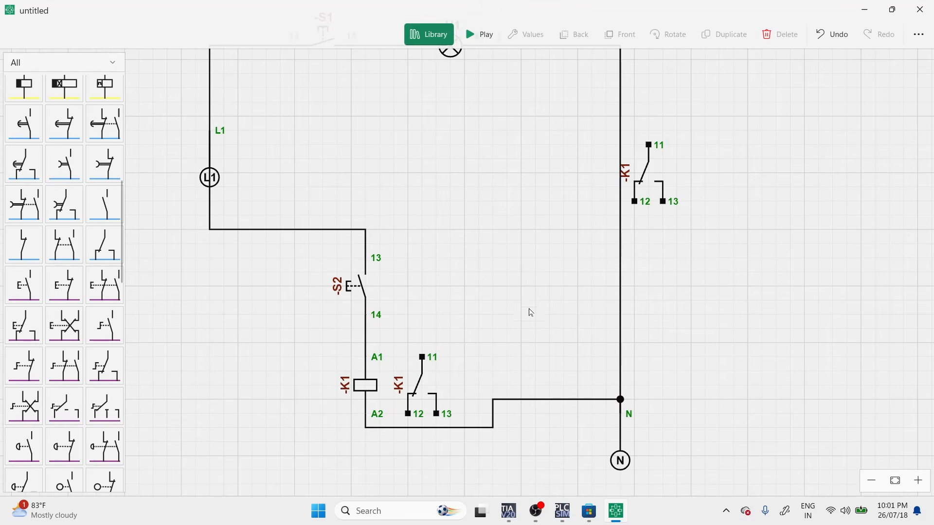
{"action": "left_click", "coordinate": [476, 34]}
{"action": "left_click", "coordinate": [388, 291]}
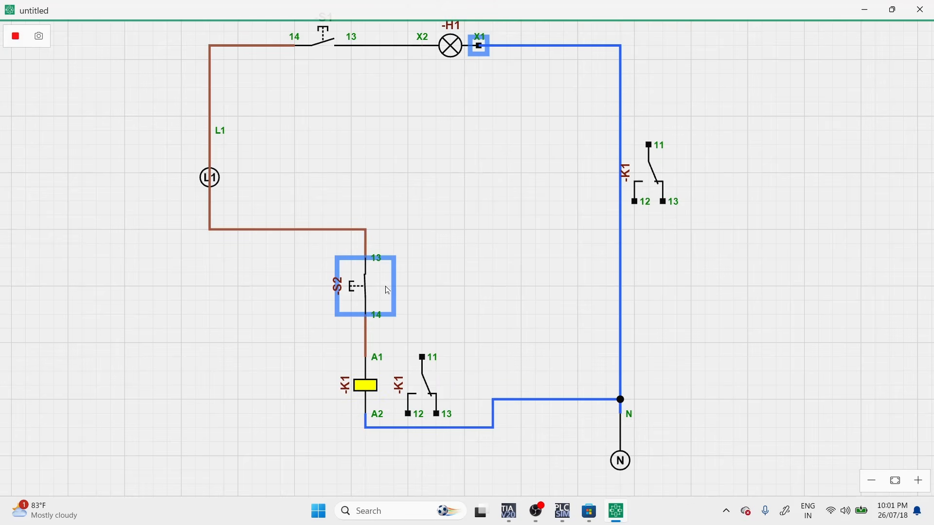
{"action": "left_click", "coordinate": [387, 291]}
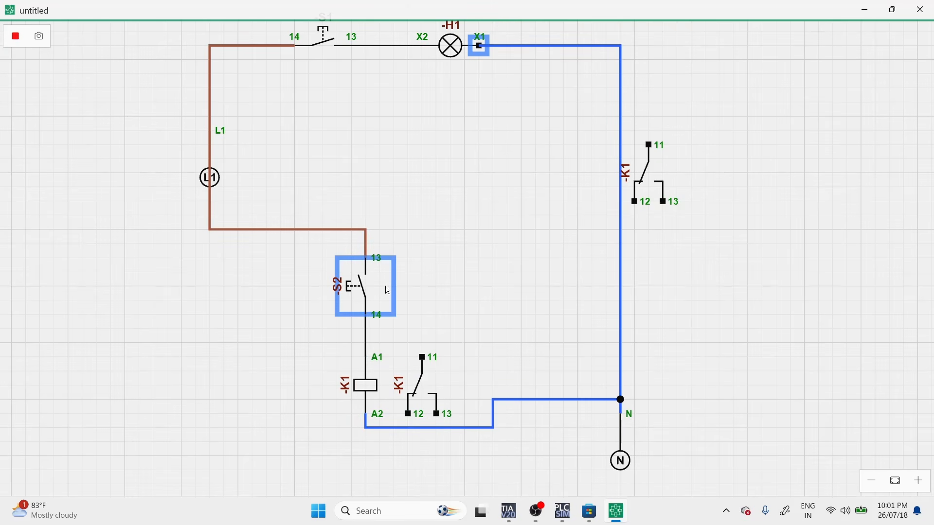
{"action": "left_click", "coordinate": [388, 291]}
{"action": "left_click", "coordinate": [388, 291]}
{"action": "left_click", "coordinate": [388, 291]}
{"action": "left_click", "coordinate": [388, 291]}
{"action": "left_click", "coordinate": [388, 290]}
{"action": "left_click", "coordinate": [387, 291]}
{"action": "left_click", "coordinate": [387, 291]}
{"action": "left_click", "coordinate": [387, 291]}
{"action": "left_click", "coordinate": [388, 291]}
{"action": "left_click", "coordinate": [387, 291]}
{"action": "left_click", "coordinate": [388, 291]}
{"action": "left_click", "coordinate": [388, 291]}
{"action": "left_click", "coordinate": [388, 291]}
{"action": "left_click", "coordinate": [387, 291]}
{"action": "left_click", "coordinate": [388, 291]}
{"action": "left_click", "coordinate": [388, 291]}
{"action": "left_click", "coordinate": [387, 291]}
{"action": "left_click", "coordinate": [388, 291]}
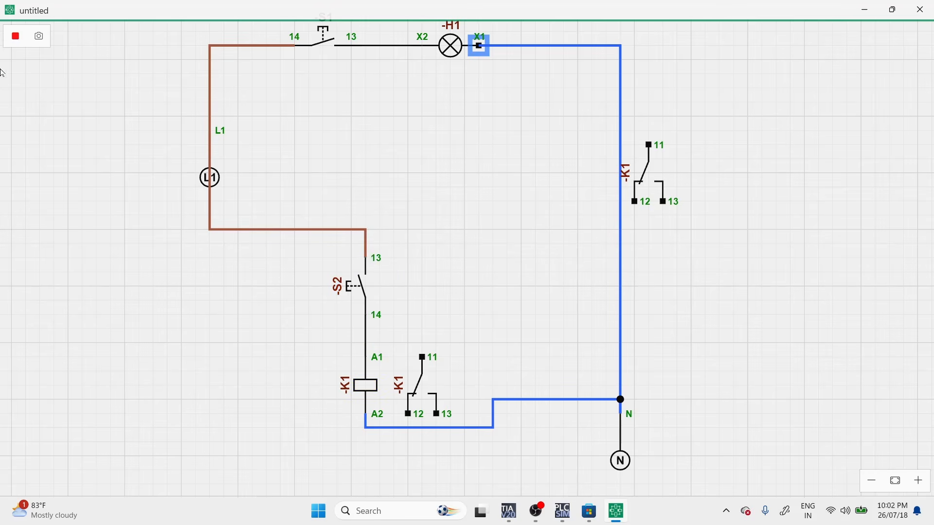
{"action": "left_click", "coordinate": [16, 42]}
Add a three-pole contactor, a four-pole contactor and a three-pole thermal overload relay in the open area of the relay circuit.
{"action": "scroll", "coordinate": [54, 206], "scroll_direction": "down", "scroll_amount": 10}
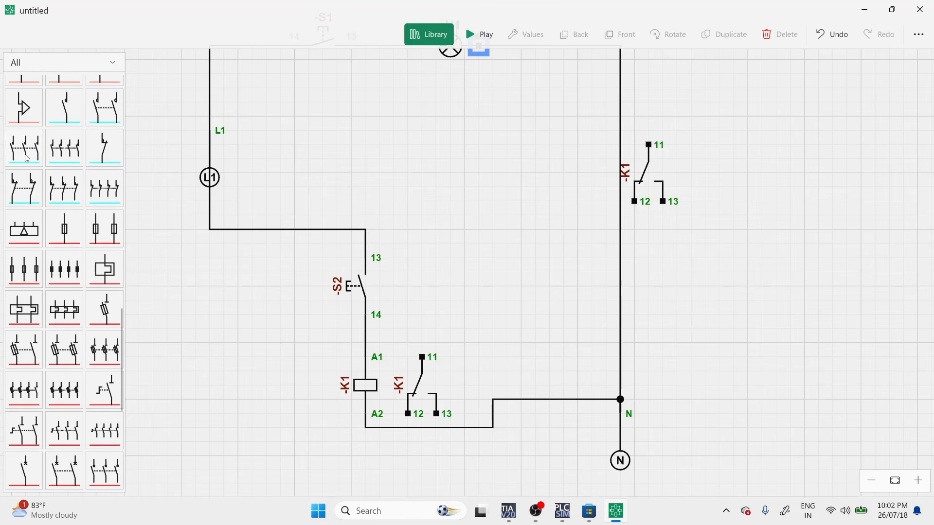
{"action": "left_click_drag", "start_coordinate": [27, 159], "coordinate": [375, 129]}
{"action": "left_click_drag", "start_coordinate": [64, 149], "coordinate": [498, 113]}
{"action": "left_click", "coordinate": [64, 314]}
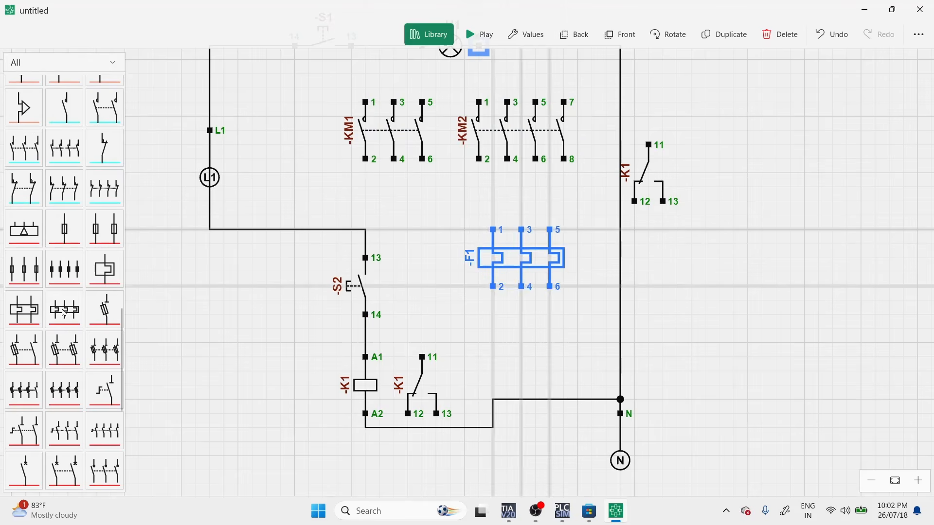
{"action": "left_click_drag", "start_coordinate": [549, 276], "coordinate": [534, 261]}
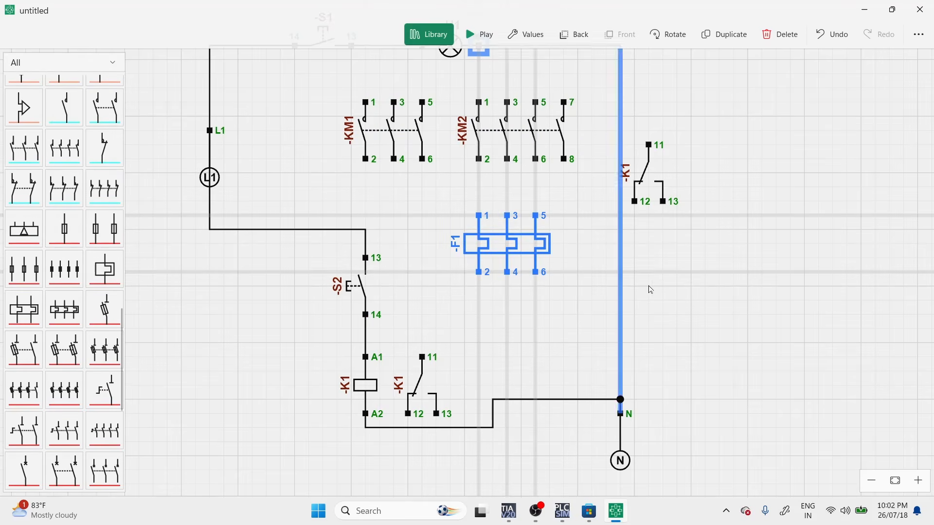
{"action": "scroll", "coordinate": [720, 290], "scroll_direction": "down", "scroll_amount": 2}
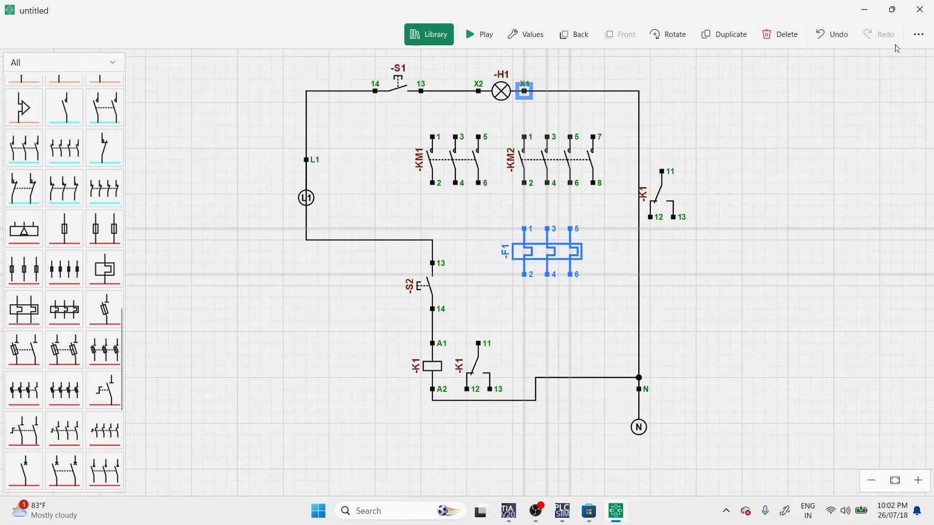
Create a new circuit and discard the unsaved changes to the current one.
{"action": "left_click", "coordinate": [916, 35]}
{"action": "left_click", "coordinate": [898, 62]}
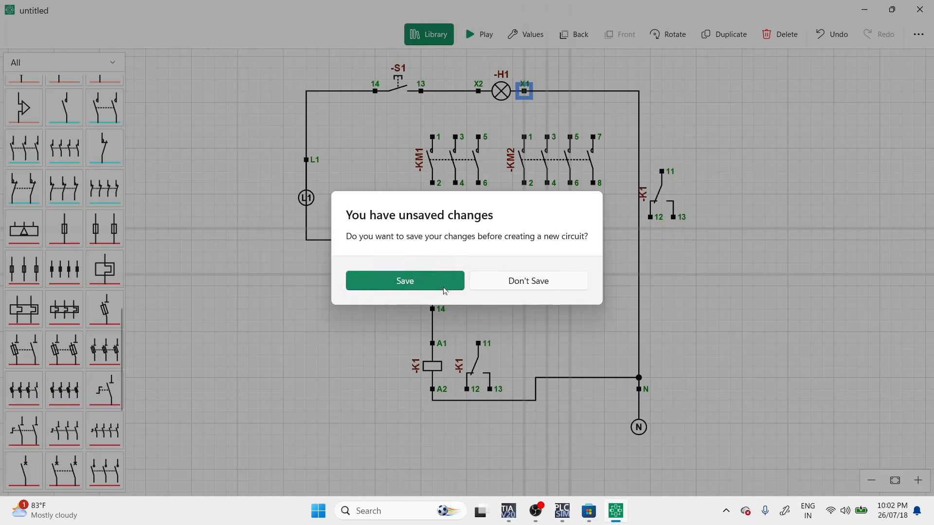
{"action": "left_click", "coordinate": [499, 283]}
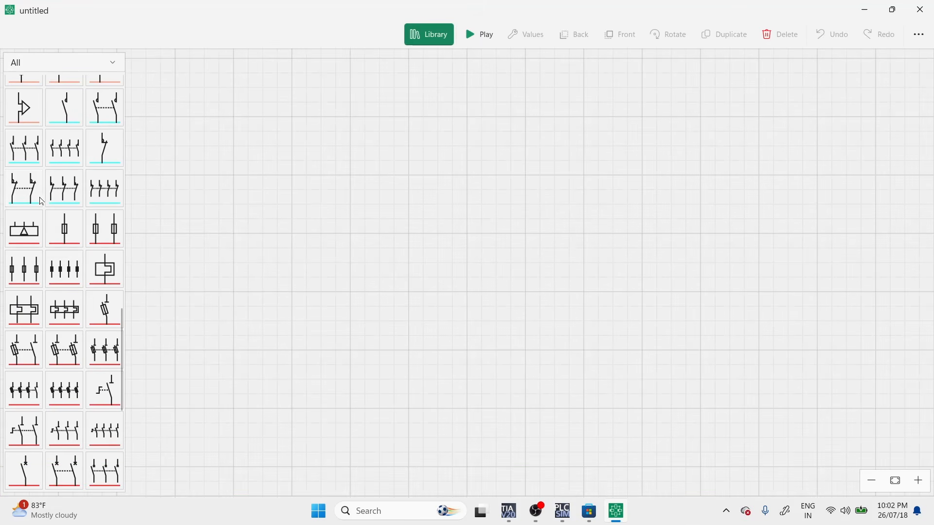
Add three-pole contactor contacts with a three-pole thermal overload relay aligned directly below them.
{"action": "left_click", "coordinate": [30, 159]}
{"action": "left_click_drag", "start_coordinate": [483, 264], "coordinate": [354, 207]}
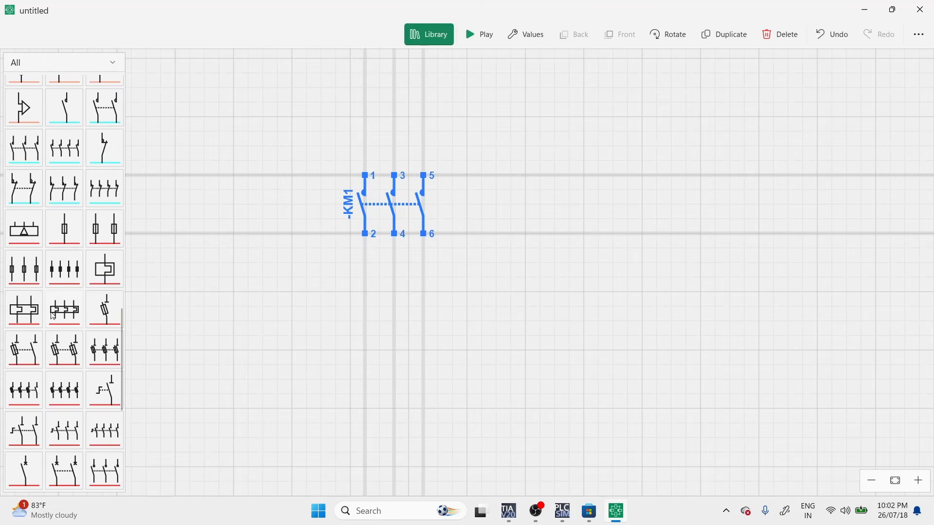
{"action": "left_click", "coordinate": [64, 310]}
{"action": "left_click_drag", "start_coordinate": [509, 289], "coordinate": [387, 314]}
Add a three-phase L1, L2, L3 source at the top and move overload relay F1 and contactor KM1 lower.
{"action": "scroll", "coordinate": [68, 272], "scroll_direction": "up", "scroll_amount": 5}
{"action": "scroll", "coordinate": [74, 286], "scroll_direction": "up", "scroll_amount": 7}
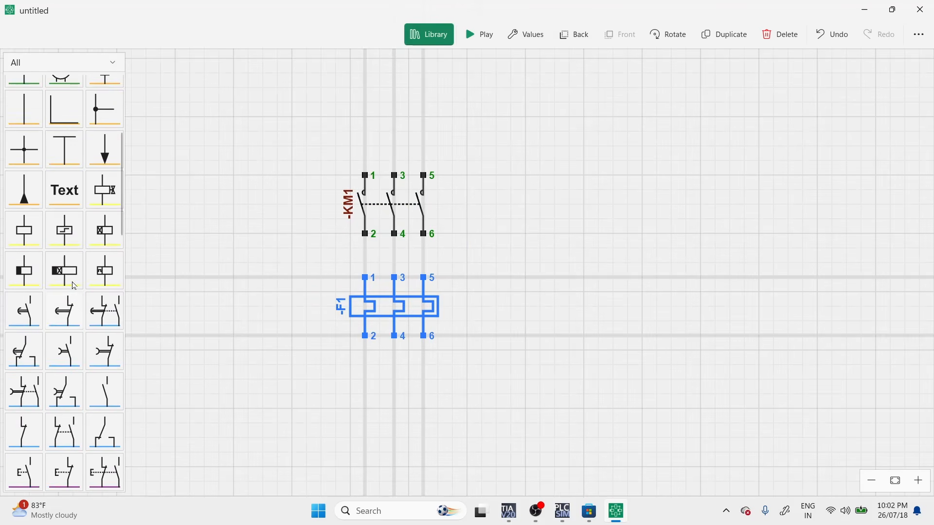
{"action": "left_click", "coordinate": [105, 177]}
{"action": "left_click_drag", "start_coordinate": [504, 225], "coordinate": [387, 64]}
{"action": "left_click", "coordinate": [685, 34]}
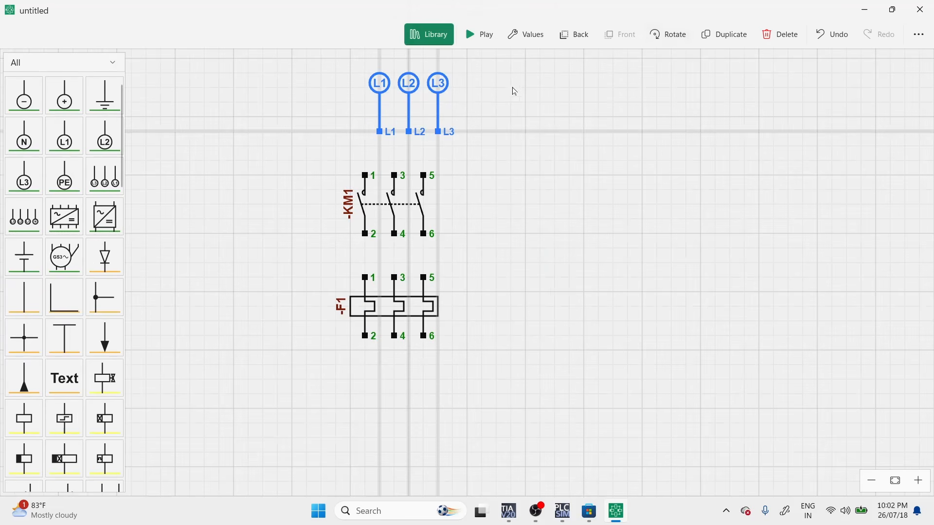
{"action": "left_click_drag", "start_coordinate": [391, 241], "coordinate": [395, 424]}
{"action": "left_click_drag", "start_coordinate": [401, 297], "coordinate": [404, 328]}
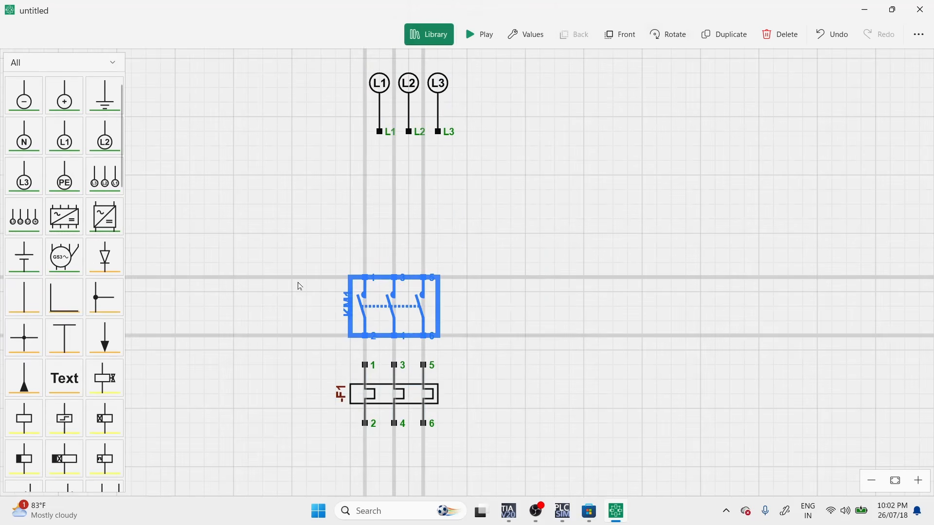
Add a three-pole fuse switch between the three-phase source and contactor KM1, aligned with the contactor's poles.
{"action": "left_click", "coordinate": [298, 286]}
{"action": "scroll", "coordinate": [42, 274], "scroll_direction": "down", "scroll_amount": 10}
{"action": "scroll", "coordinate": [42, 276], "scroll_direction": "down", "scroll_amount": 5}
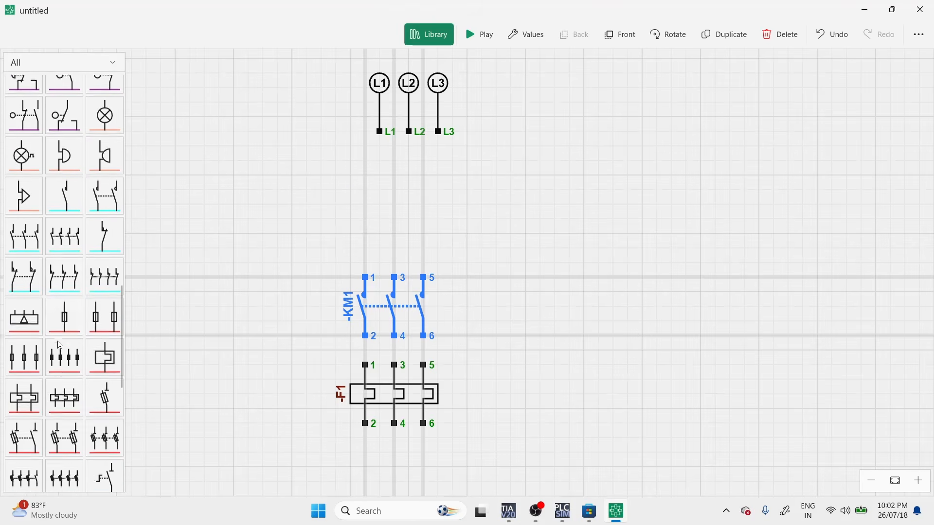
{"action": "left_click", "coordinate": [105, 291]}
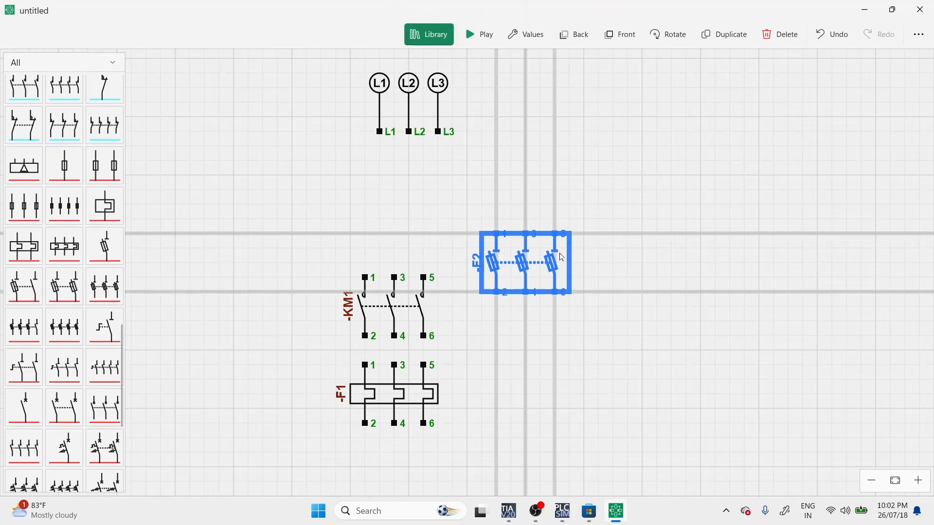
{"action": "left_click_drag", "start_coordinate": [525, 263], "coordinate": [394, 219]}
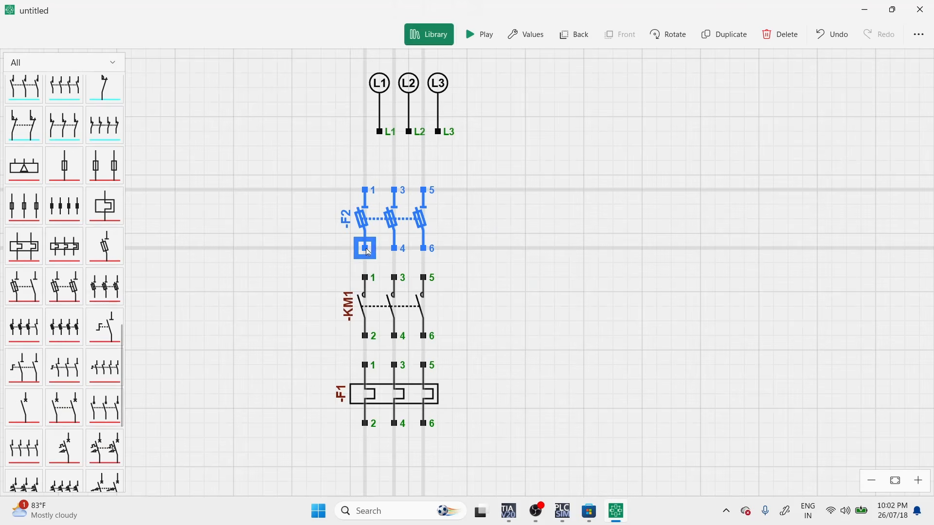
Wire fuse switch F2's outputs to contactor KM1 and its inputs to L1, L2 and L3, aligning the source above it.
{"action": "left_click_drag", "start_coordinate": [364, 248], "coordinate": [365, 277]}
{"action": "left_click_drag", "start_coordinate": [394, 248], "coordinate": [394, 278]}
{"action": "left_click_drag", "start_coordinate": [423, 248], "coordinate": [423, 277]}
{"action": "left_click_drag", "start_coordinate": [380, 131], "coordinate": [365, 190]}
{"action": "left_click_drag", "start_coordinate": [408, 131], "coordinate": [394, 190]}
{"action": "mouse_move", "coordinate": [438, 131]}
{"action": "left_mouse_down"}
{"action": "mouse_move", "coordinate": [423, 190]}
{"action": "mouse_move", "coordinate": [411, 127]}
{"action": "mouse_move", "coordinate": [394, 127]}
{"action": "left_mouse_up"}
Wire contactor KM1 terminals 2, 4 and 6 to overload relay F1 terminals 1, 3 and 5.
{"action": "left_click", "coordinate": [428, 395]}
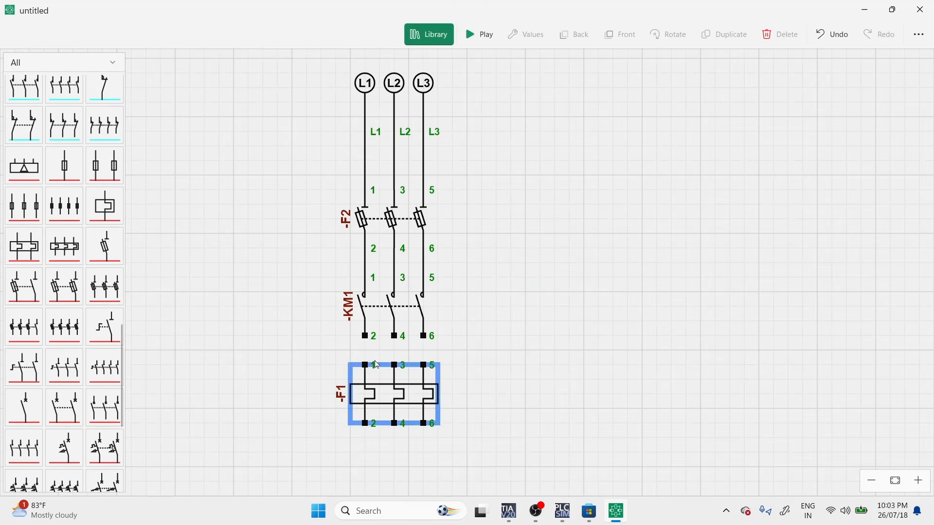
{"action": "left_click_drag", "start_coordinate": [365, 335], "coordinate": [364, 364]}
{"action": "left_click_drag", "start_coordinate": [395, 336], "coordinate": [395, 365]}
{"action": "left_click_drag", "start_coordinate": [424, 336], "coordinate": [427, 369]}
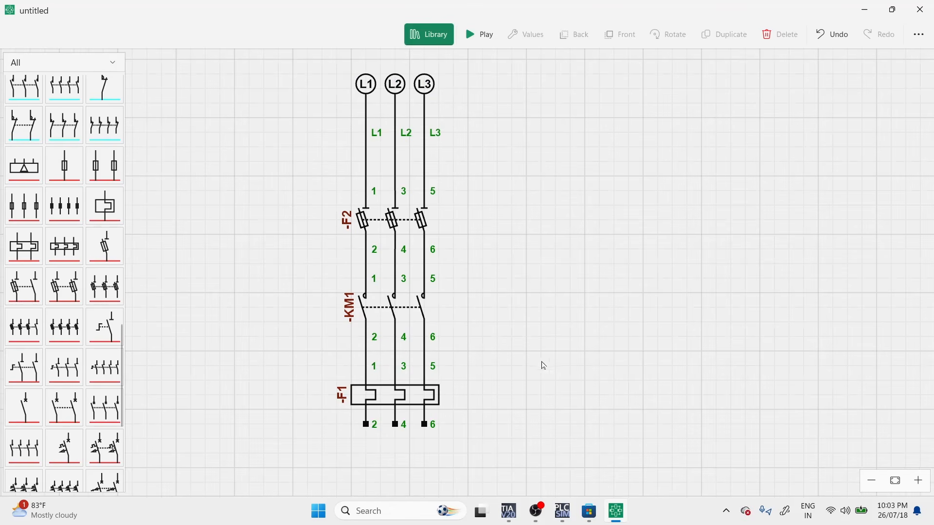
Add a three-phase motor below overload relay F1 and wire F1 terminals 2, 4 and 6 to motor terminals U, V and W.
{"action": "scroll", "coordinate": [91, 394], "scroll_direction": "down", "scroll_amount": 5}
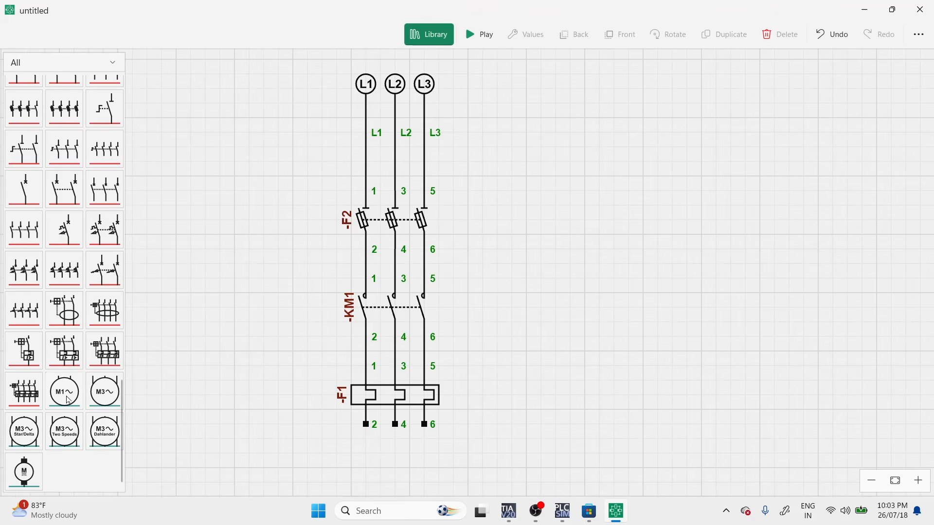
{"action": "left_click", "coordinate": [102, 392]}
{"action": "mouse_move", "coordinate": [486, 308]}
{"action": "left_mouse_down"}
{"action": "mouse_move", "coordinate": [431, 251]}
{"action": "mouse_move", "coordinate": [435, 356]}
{"action": "mouse_move", "coordinate": [292, 440]}
{"action": "mouse_move", "coordinate": [311, 411]}
{"action": "left_mouse_up"}
{"action": "left_click_drag", "start_coordinate": [340, 368], "coordinate": [340, 411]}
{"action": "left_click_drag", "start_coordinate": [370, 368], "coordinate": [370, 411]}
{"action": "left_click", "coordinate": [467, 394]}
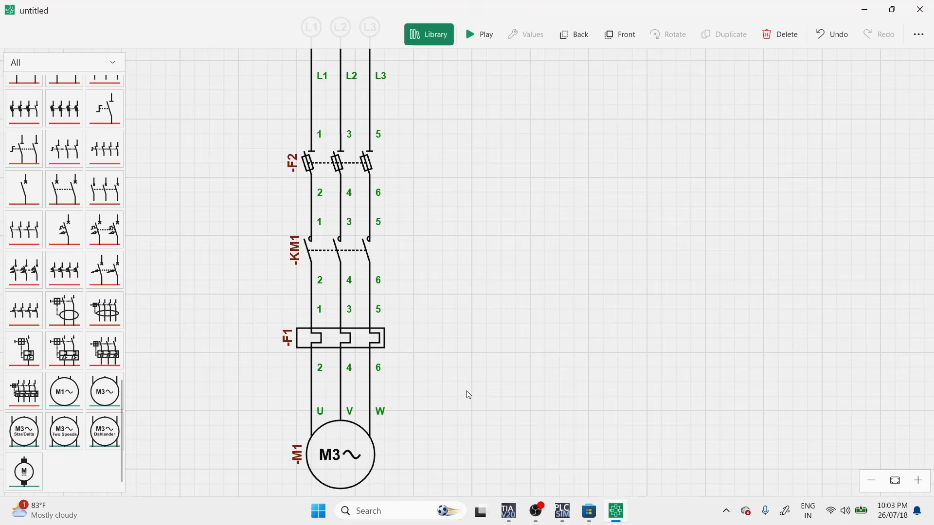
Add normally closed push button S2 above normally open push button S1, right of the power circuit, and wire S2 terminal 12 to S1 terminal 13.
{"action": "scroll", "coordinate": [468, 395], "scroll_direction": "down", "scroll_amount": 1}
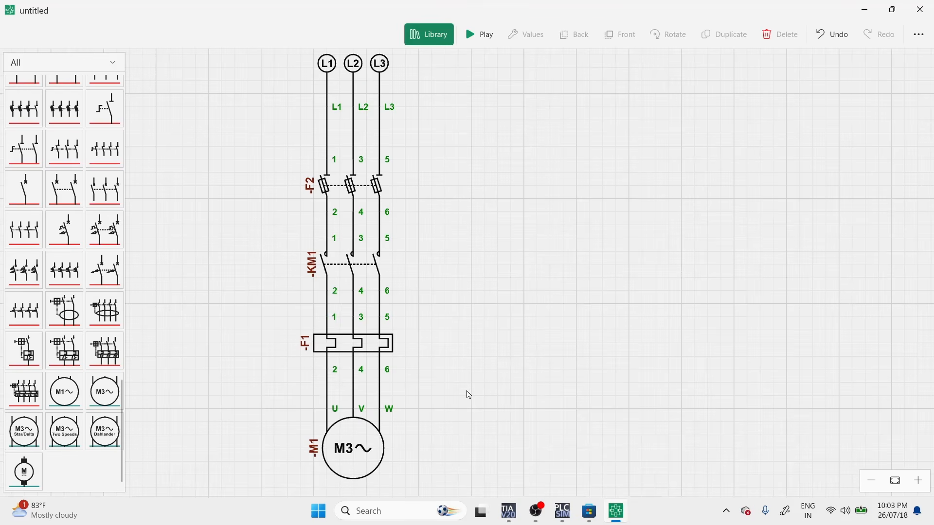
{"action": "scroll", "coordinate": [95, 332], "scroll_direction": "up", "scroll_amount": 10}
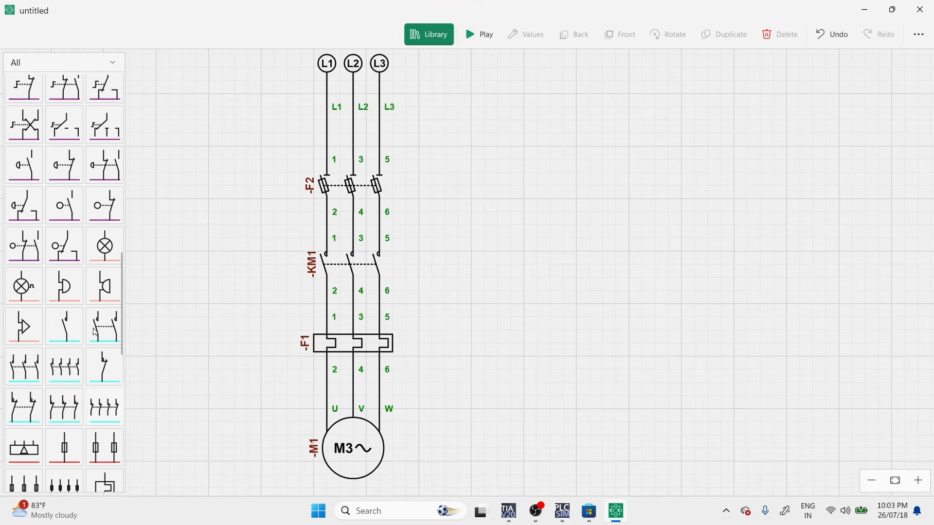
{"action": "scroll", "coordinate": [57, 322], "scroll_direction": "up", "scroll_amount": 5}
{"action": "scroll", "coordinate": [57, 322], "scroll_direction": "up", "scroll_amount": 5}
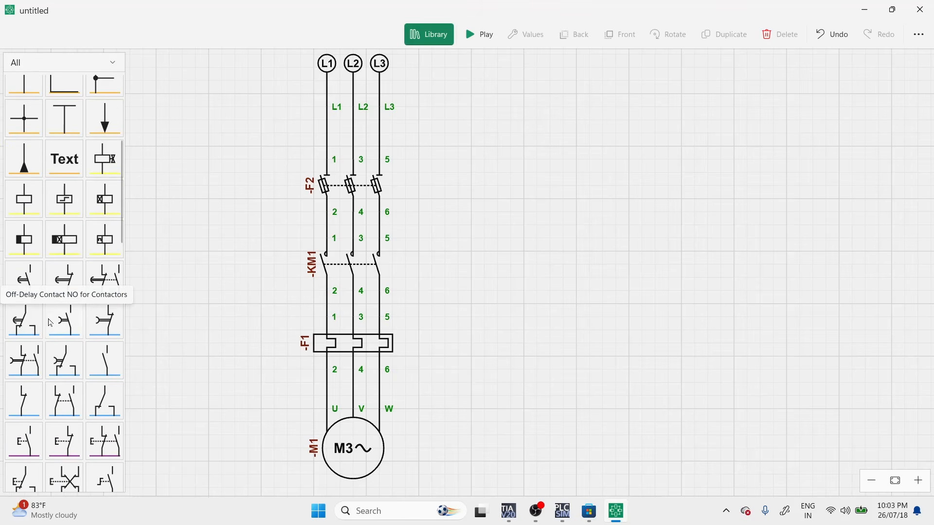
{"action": "scroll", "coordinate": [54, 341], "scroll_direction": "down", "scroll_amount": 3}
{"action": "left_click_drag", "start_coordinate": [27, 320], "coordinate": [604, 175]}
{"action": "left_click", "coordinate": [67, 327]}
{"action": "left_click_drag", "start_coordinate": [603, 265], "coordinate": [588, 264]}
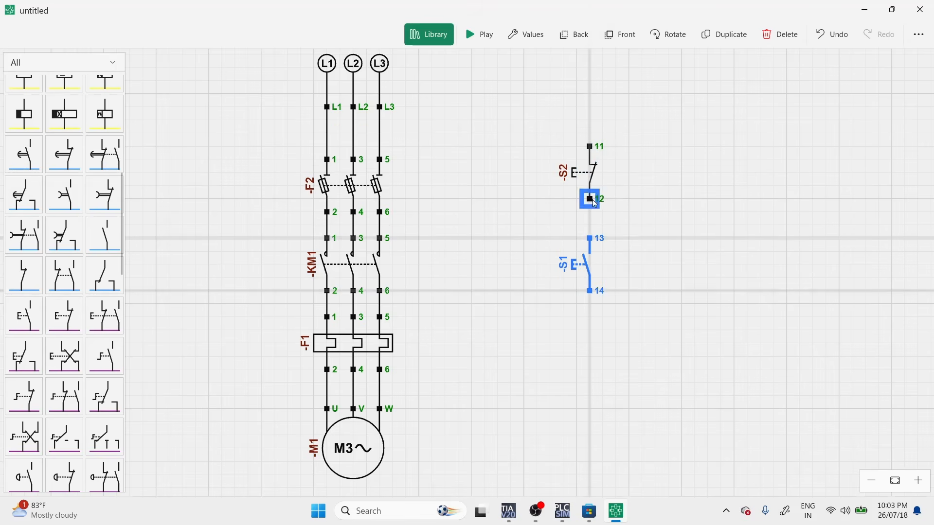
{"action": "left_click", "coordinate": [590, 199]}
{"action": "left_click", "coordinate": [591, 238]}
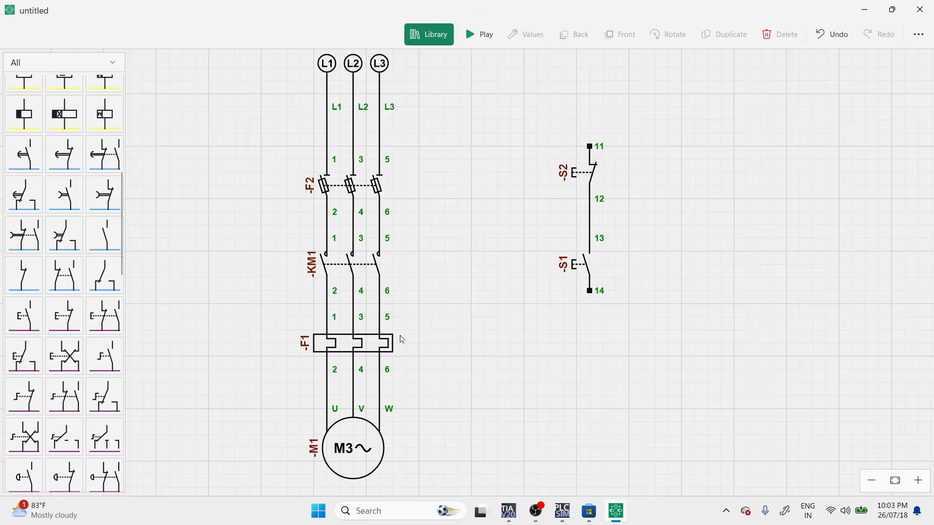
Add a normally closed contact above push button S2, between the power circuit and the control circuit.
{"action": "left_click", "coordinate": [64, 273]}
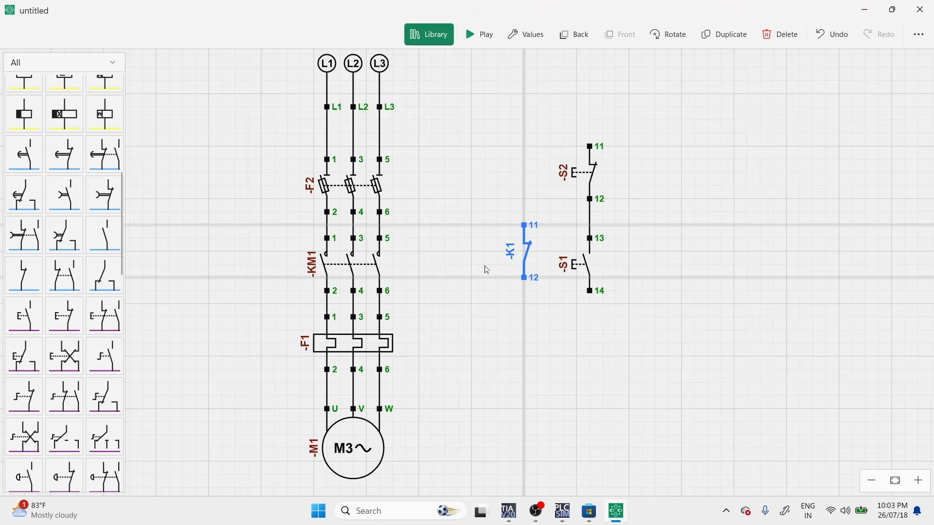
{"action": "left_click_drag", "start_coordinate": [525, 251], "coordinate": [512, 106]}
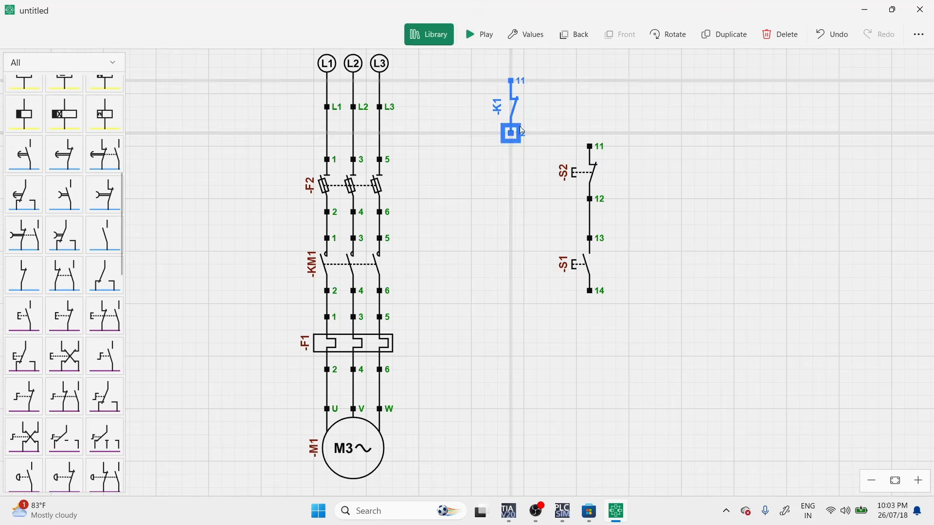
{"action": "left_click", "coordinate": [523, 179]}
{"action": "left_click", "coordinate": [388, 348]}
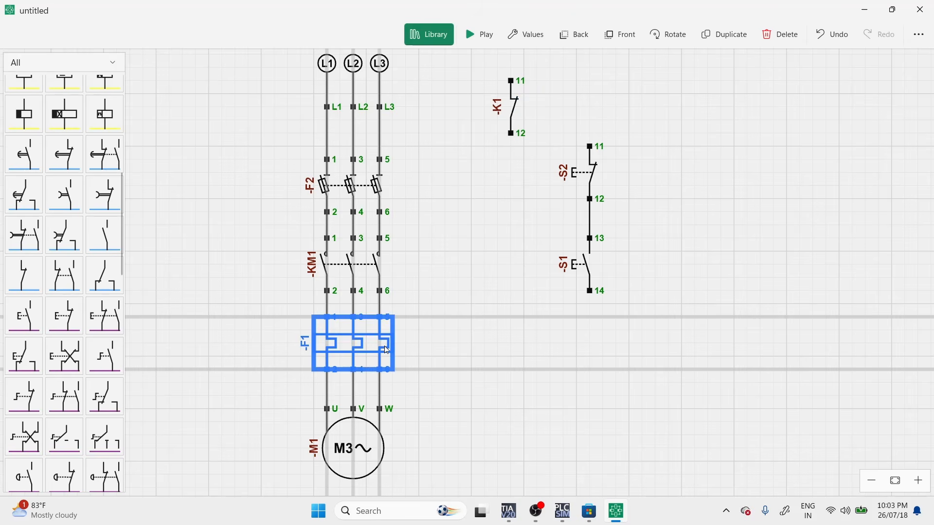
{"action": "left_click", "coordinate": [473, 348]}
{"action": "left_click", "coordinate": [383, 360]}
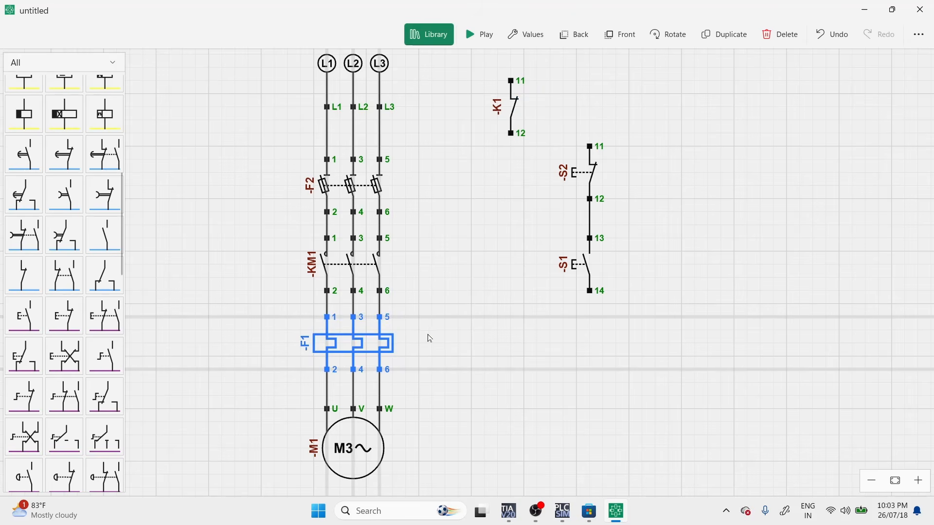
Set the new normally closed contact's tag to -F1 to link it with the overload relay.
{"action": "left_click", "coordinate": [515, 117]}
{"action": "left_click", "coordinate": [523, 34]}
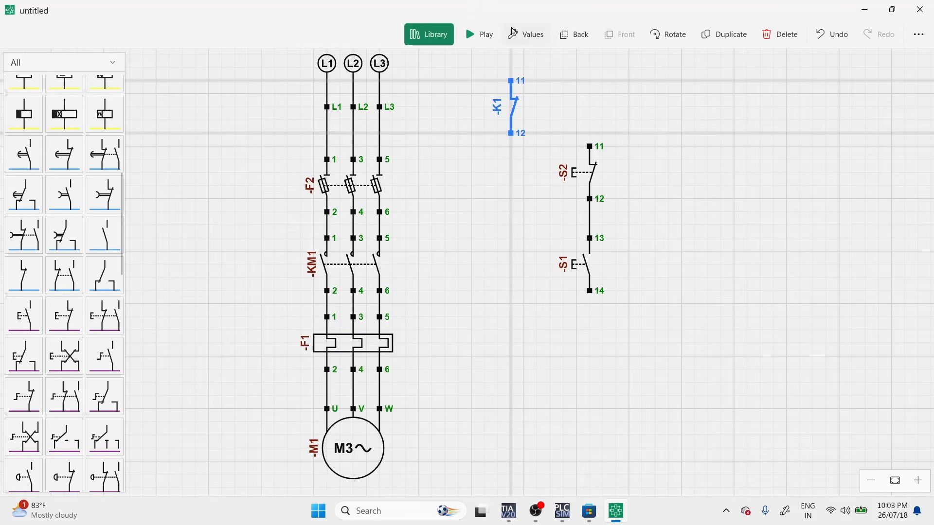
{"action": "type", "text": "V"}
{"action": "key", "text": "BackSpace"}
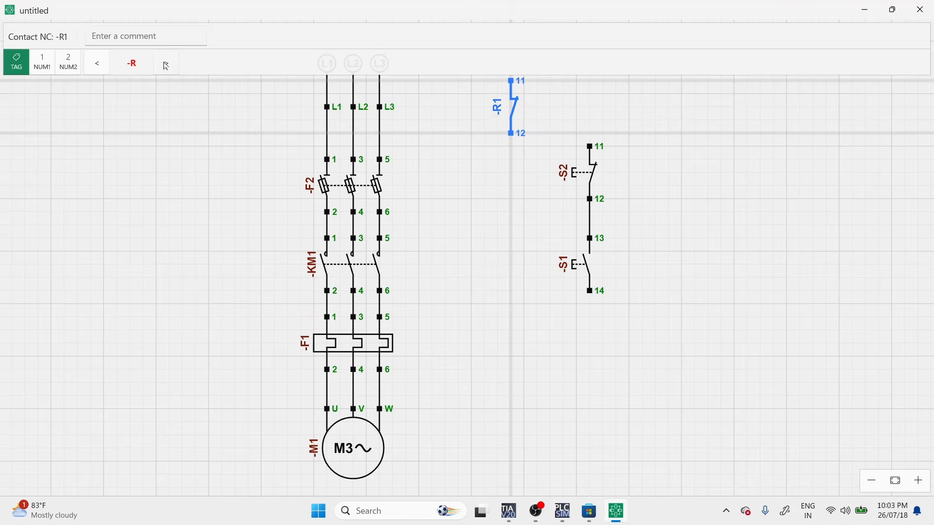
{"action": "type", "text": "T"}
{"action": "key", "text": "BackSpace"}
{"action": "key", "text": "BackSpace"}
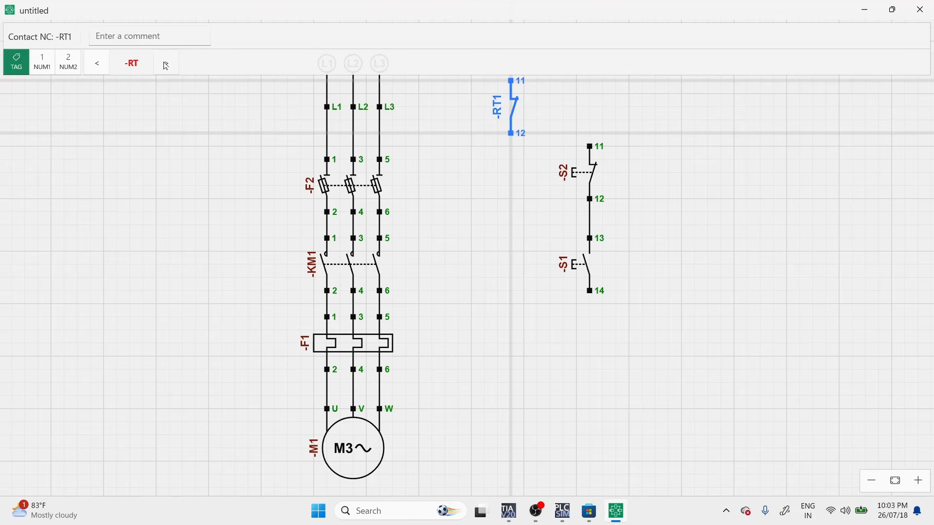
{"action": "type", "text": "Q"}
{"action": "key", "text": "BackSpace"}
{"action": "type", "text": "F"}
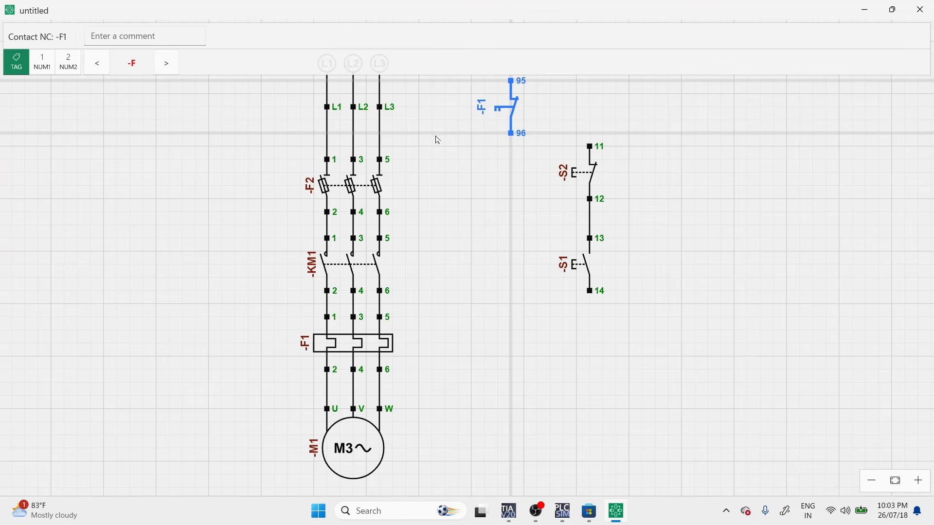
{"action": "left_click", "coordinate": [533, 111]}
{"action": "left_click", "coordinate": [593, 113]}
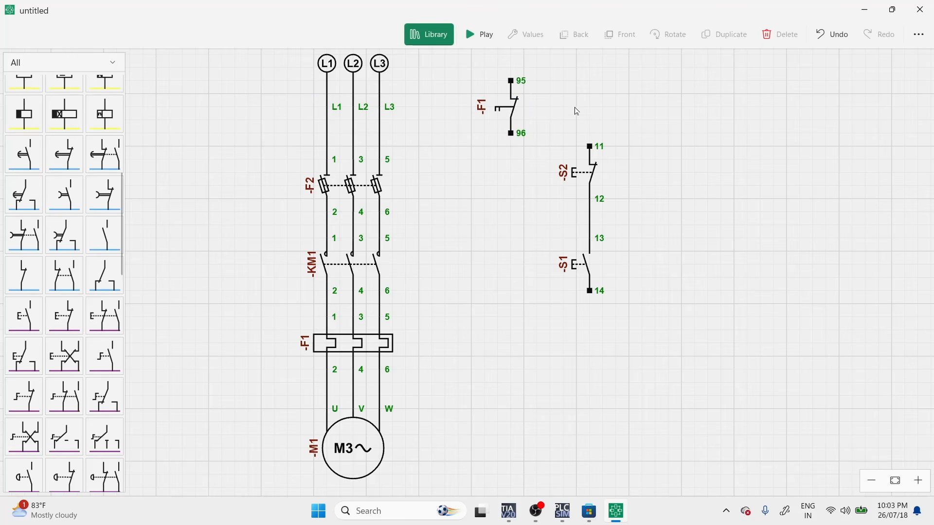
Wire F1 contact terminal 96 to S2 terminal 11 and align F1, S2 and S1 in one vertical line.
{"action": "left_click", "coordinate": [506, 138]}
{"action": "left_click_drag", "start_coordinate": [575, 108], "coordinate": [561, 226]}
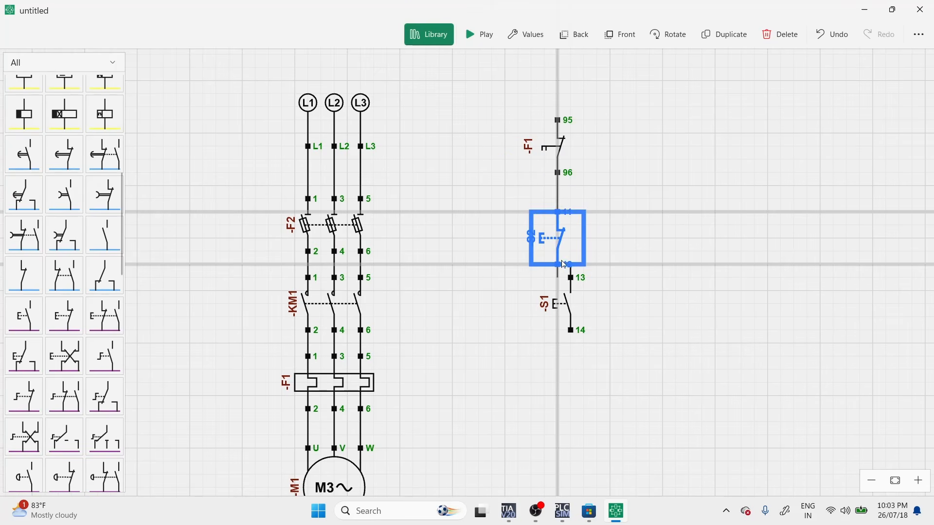
{"action": "left_click_drag", "start_coordinate": [564, 264], "coordinate": [565, 265]}
{"action": "left_click_drag", "start_coordinate": [564, 307], "coordinate": [551, 333]}
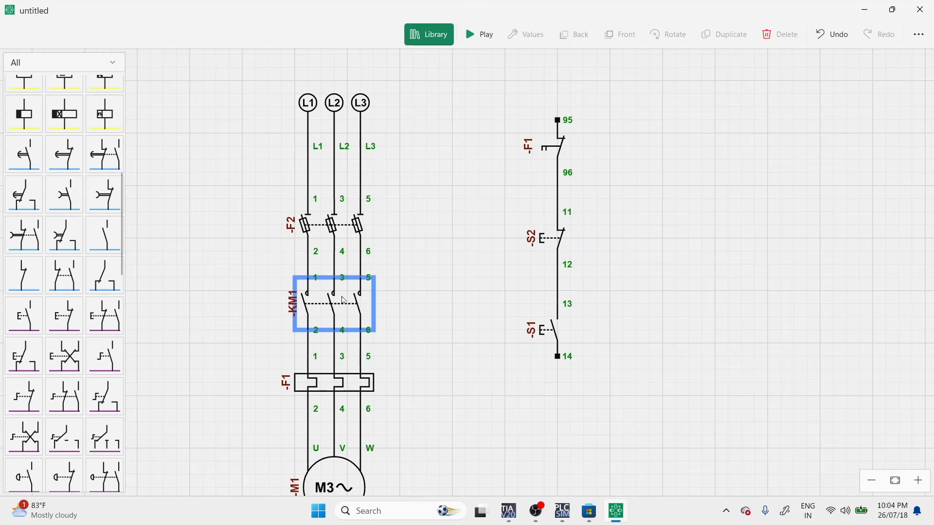
Add a relay coil below push button S1 and set its tag to -KM1 to match the contactor.
{"action": "scroll", "coordinate": [32, 90], "scroll_direction": "up", "scroll_amount": 2}
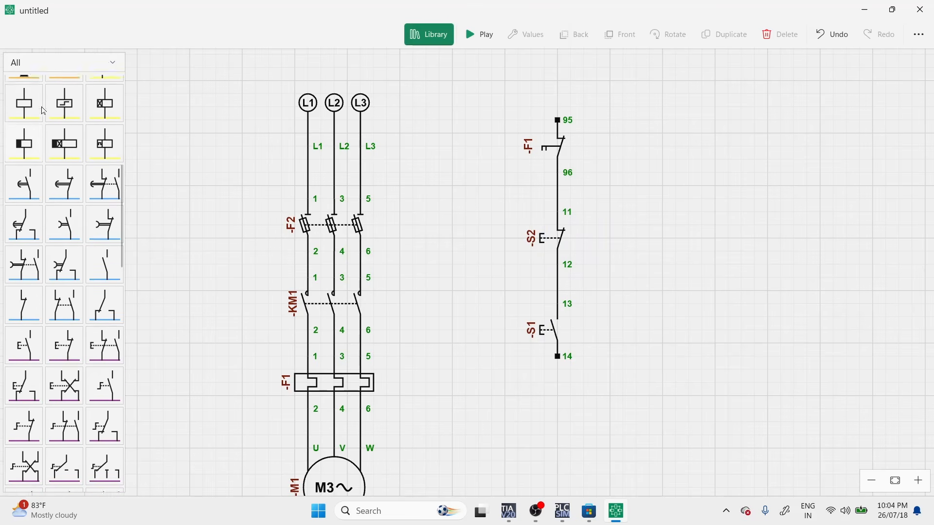
{"action": "left_click_drag", "start_coordinate": [24, 139], "coordinate": [565, 465]}
{"action": "left_click", "coordinate": [336, 293]}
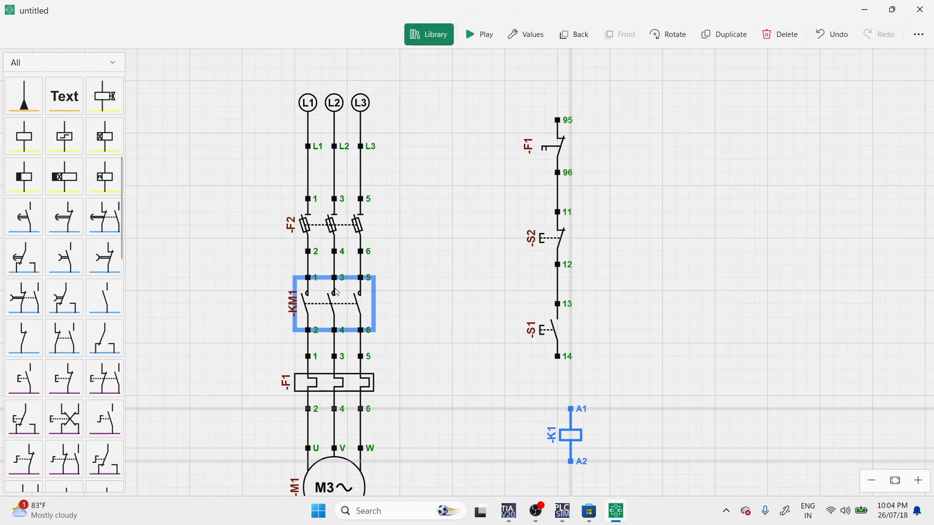
{"action": "left_click", "coordinate": [531, 33]}
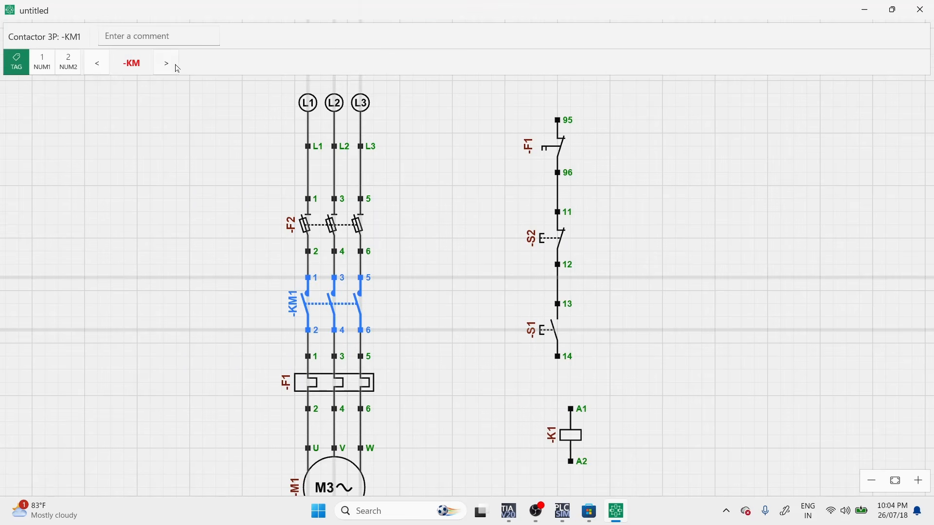
{"action": "left_click", "coordinate": [547, 417]}
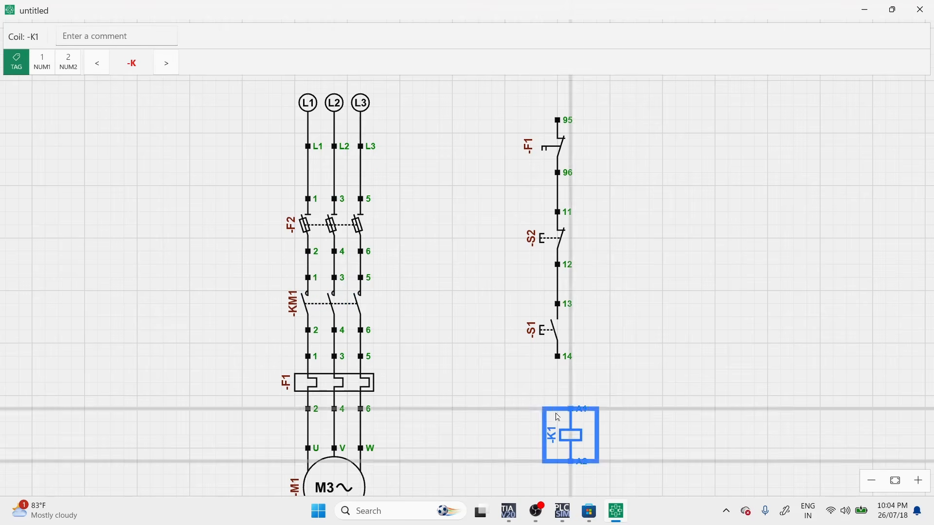
{"action": "left_click", "coordinate": [169, 73]}
{"action": "left_click", "coordinate": [717, 365]}
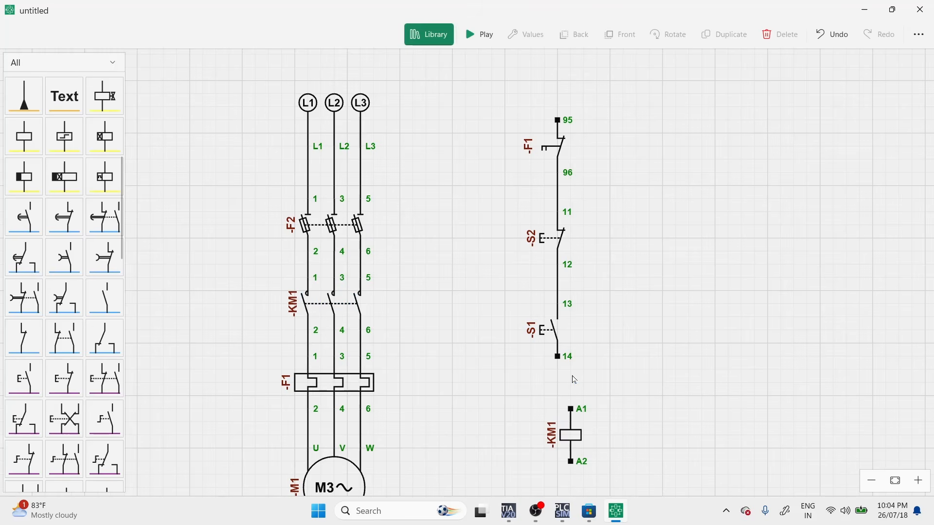
Wire S1 terminal 14 to coil KM1 terminal A1 and connect a neutral (N) source below coil terminal A2.
{"action": "mouse_move", "coordinate": [558, 357]}
{"action": "left_mouse_down"}
{"action": "mouse_move", "coordinate": [570, 411]}
{"action": "mouse_move", "coordinate": [565, 425]}
{"action": "mouse_move", "coordinate": [546, 421]}
{"action": "mouse_move", "coordinate": [560, 431]}
{"action": "left_mouse_up"}
{"action": "left_click_drag", "start_coordinate": [637, 409], "coordinate": [635, 357]}
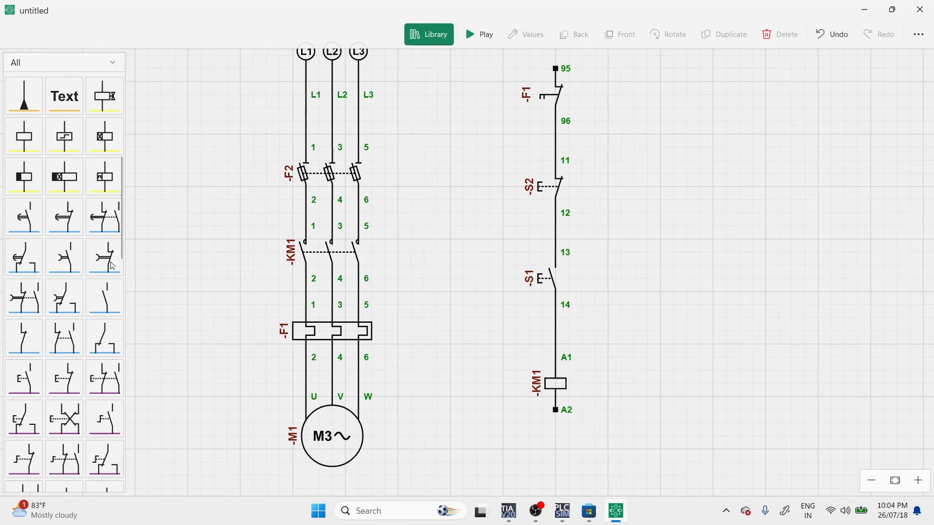
{"action": "scroll", "coordinate": [113, 266], "scroll_direction": "up", "scroll_amount": 5}
{"action": "left_click", "coordinate": [23, 136]}
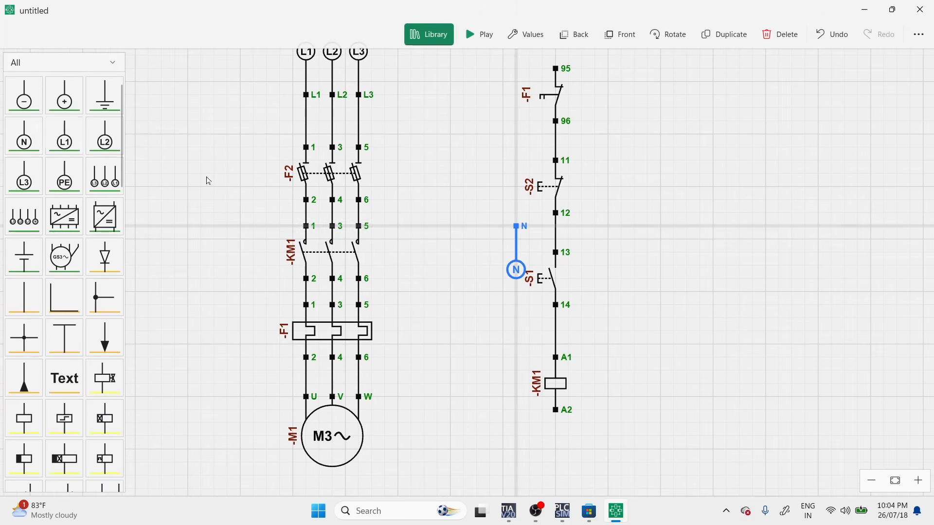
{"action": "left_click_drag", "start_coordinate": [518, 228], "coordinate": [557, 453]}
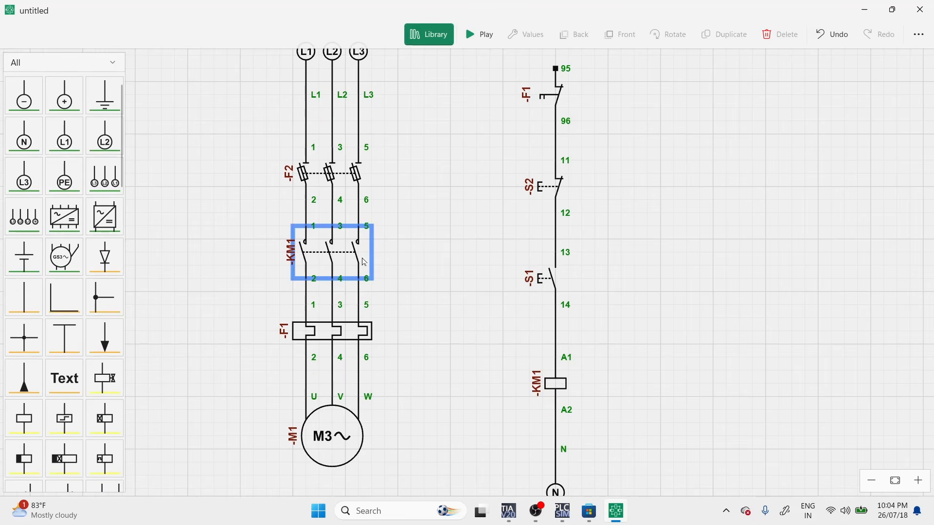
Add a normally open contact beside push button S1 and wire its terminals 13 and 14 in parallel with S1.
{"action": "scroll", "coordinate": [70, 326], "scroll_direction": "down", "scroll_amount": 4}
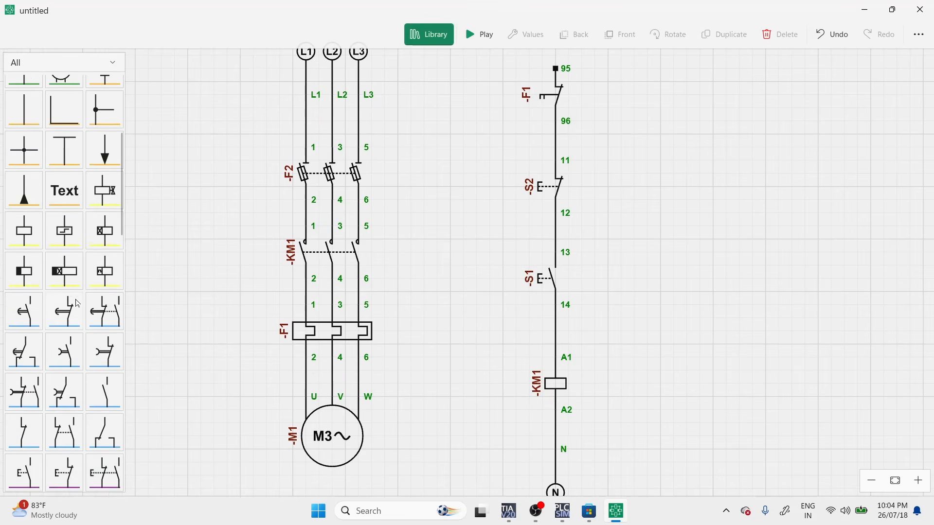
{"action": "left_click_drag", "start_coordinate": [105, 393], "coordinate": [641, 298]}
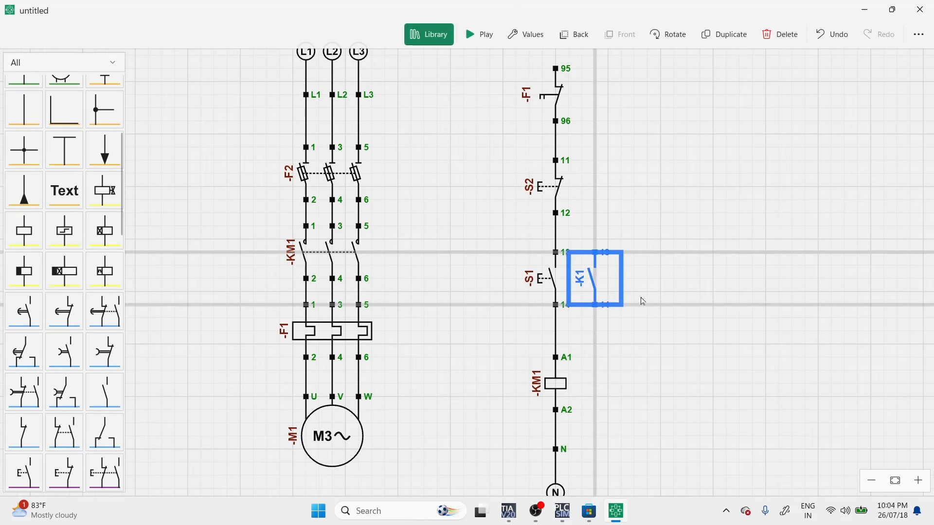
{"action": "left_click_drag", "start_coordinate": [563, 260], "coordinate": [635, 253]}
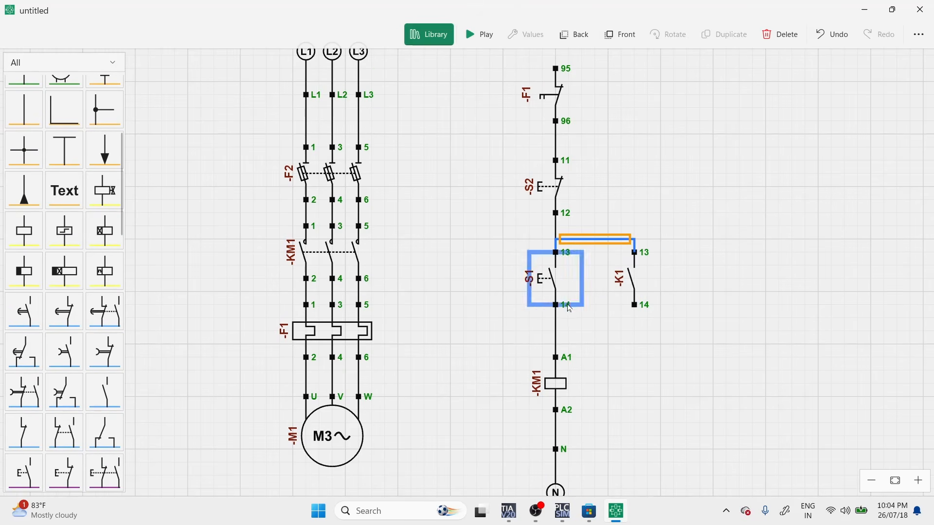
{"action": "mouse_move", "coordinate": [555, 305]}
{"action": "left_mouse_down"}
{"action": "mouse_move", "coordinate": [646, 291]}
{"action": "mouse_move", "coordinate": [642, 299]}
{"action": "left_mouse_up"}
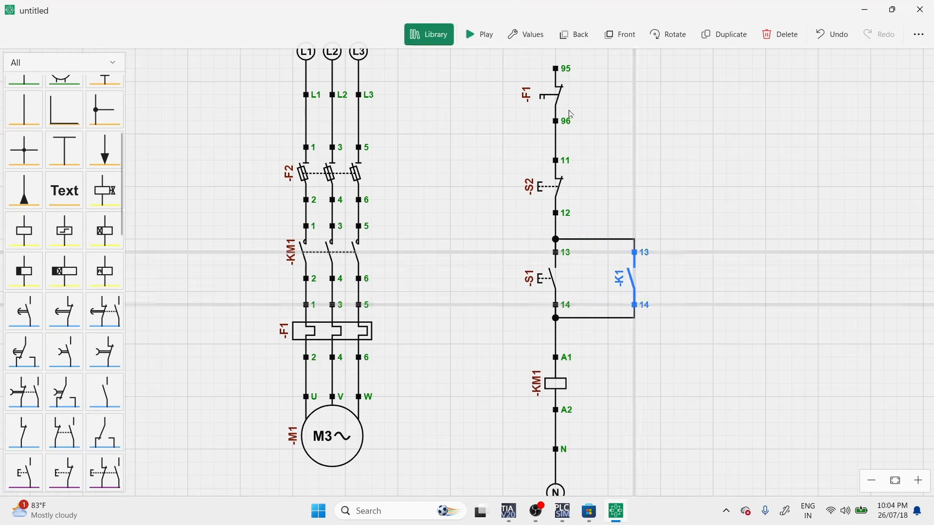
Set the parallel normally open contact's tag to -KM1 so it acts as the holding contact.
{"action": "left_click", "coordinate": [523, 35]}
{"action": "left_click", "coordinate": [167, 63]}
{"action": "left_click", "coordinate": [167, 64]}
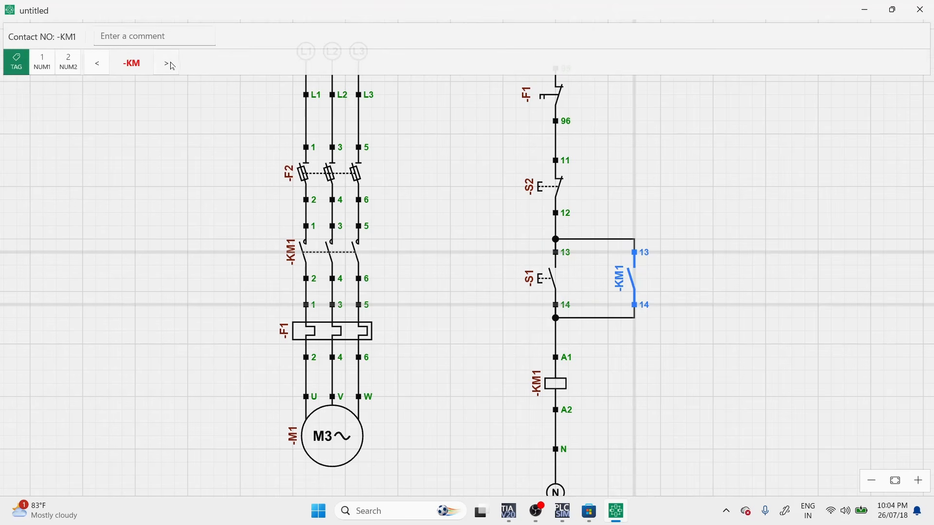
{"action": "left_click", "coordinate": [779, 290]}
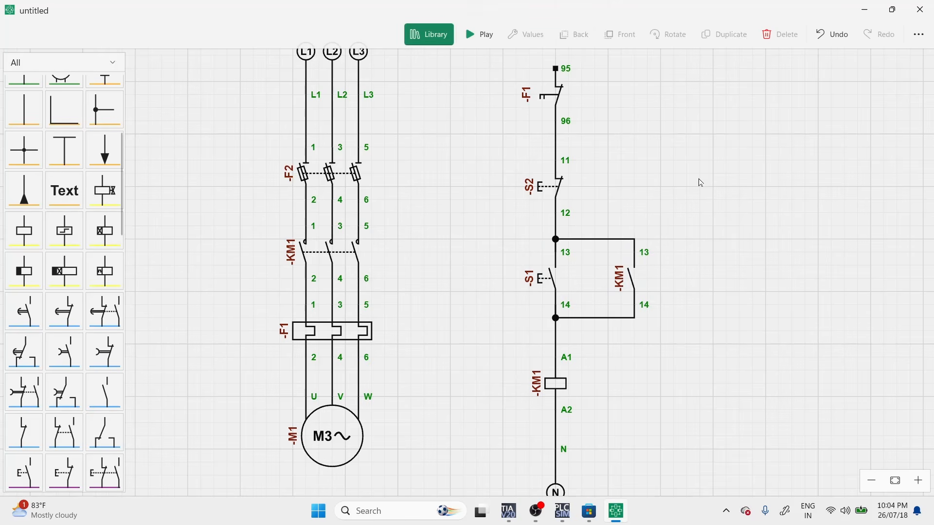
Move the F1 contact slightly lower and wire its terminal 95 to the L3 supply line.
{"action": "scroll", "coordinate": [701, 180], "scroll_direction": "down", "scroll_amount": 2}
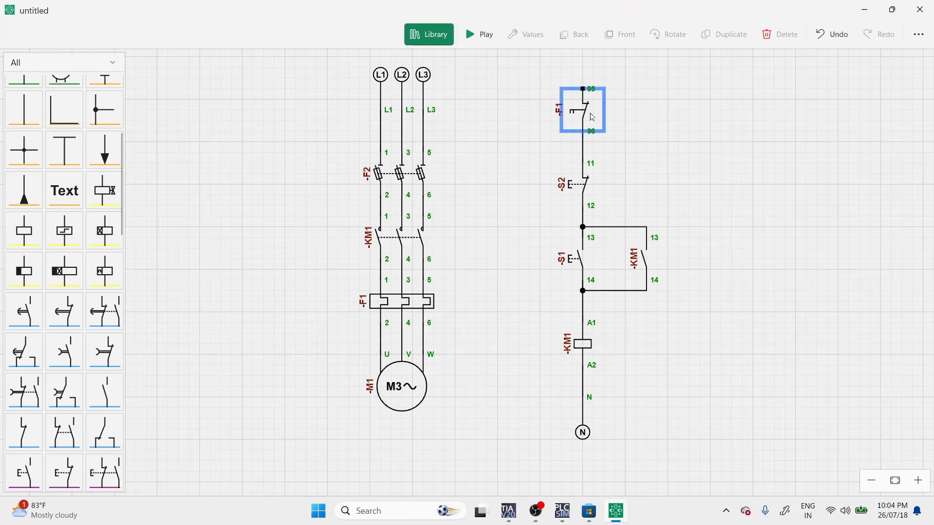
{"action": "left_click_drag", "start_coordinate": [590, 114], "coordinate": [579, 137]}
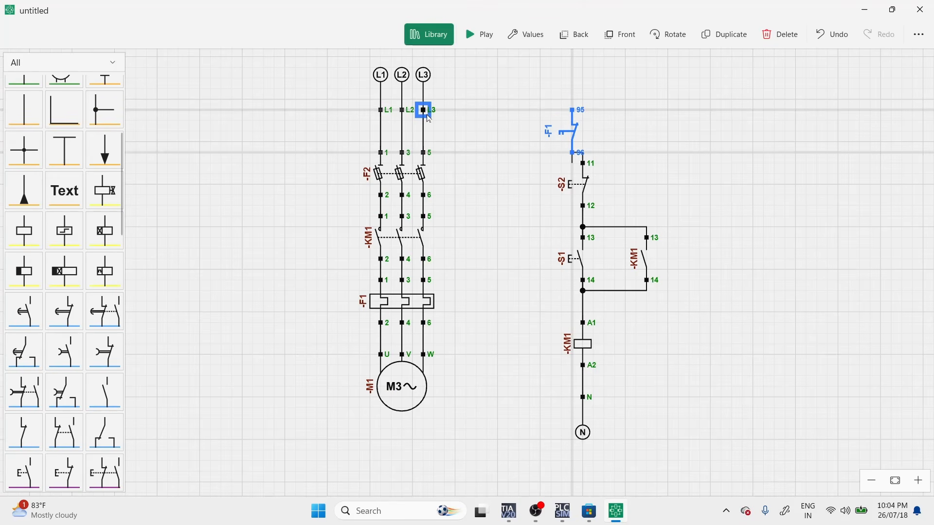
{"action": "left_click_drag", "start_coordinate": [428, 117], "coordinate": [573, 110]}
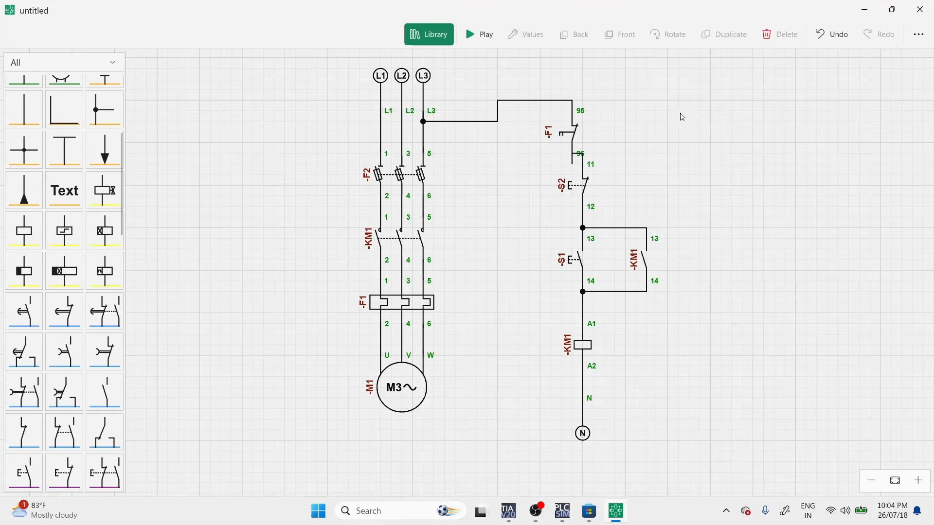
Simulate the motor starter by closing fuse switch F2, starting with S1 and stopping with S2, and end the simulation.
{"action": "left_click", "coordinate": [479, 34]}
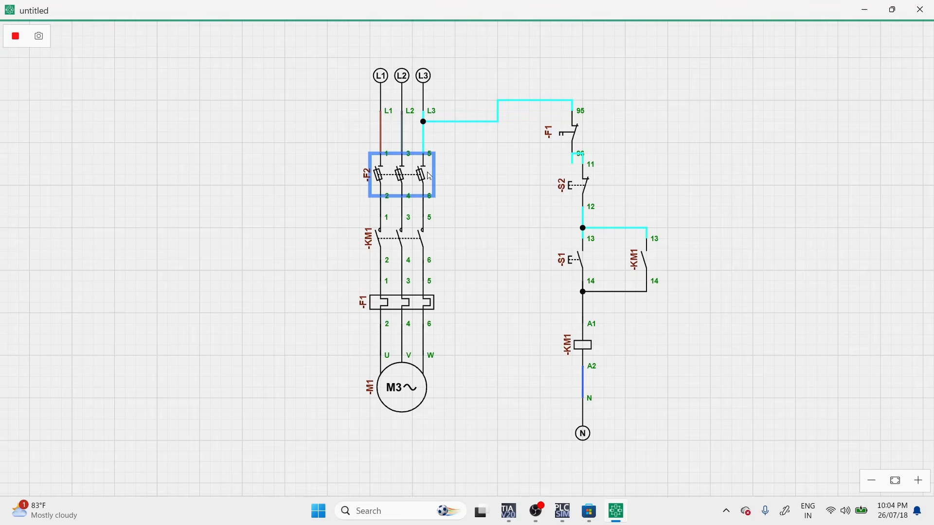
{"action": "left_click", "coordinate": [589, 189]}
{"action": "left_click", "coordinate": [570, 285]}
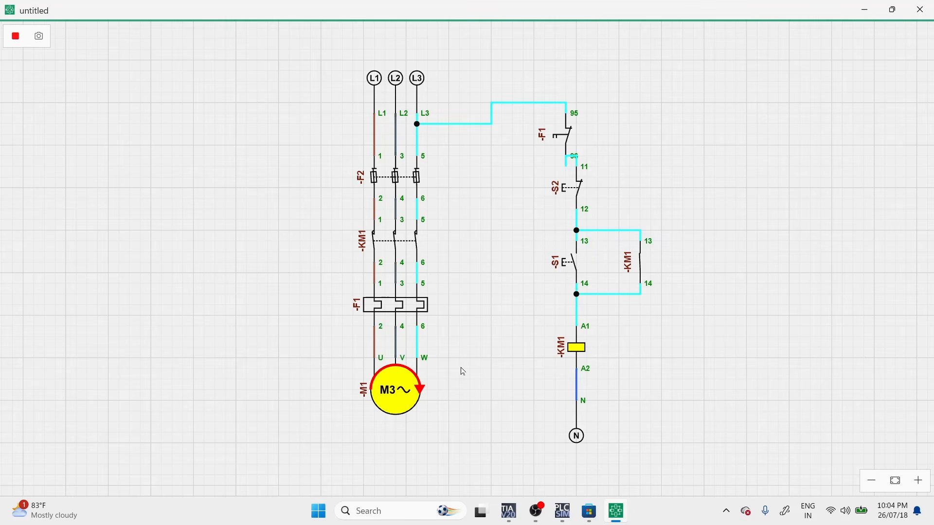
{"action": "left_click", "coordinate": [559, 194]}
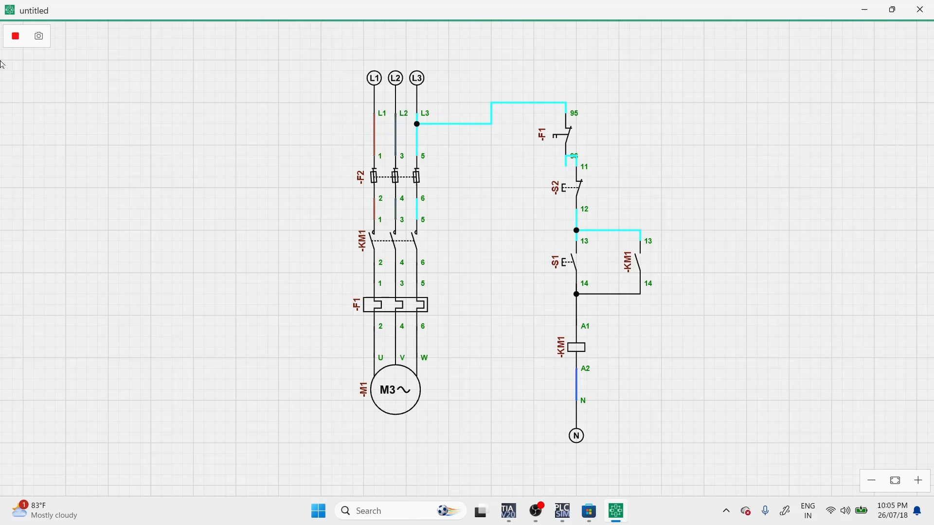
{"action": "left_click", "coordinate": [15, 37]}
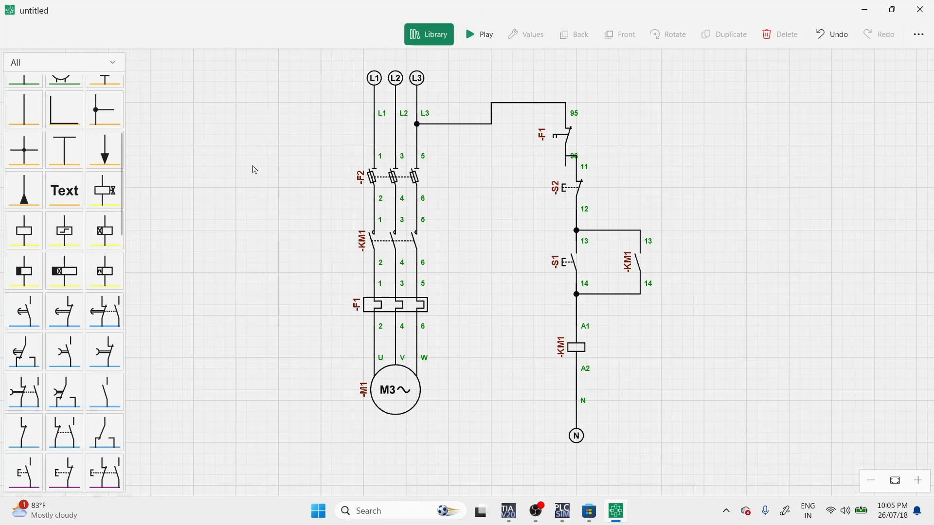